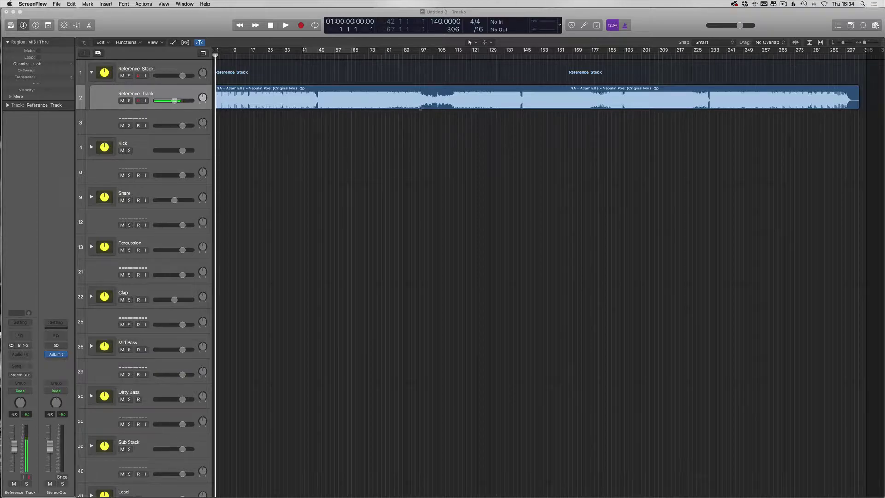
Step: Set a cycle range from bar 47 to bar 83 over the reference track, and switch cycling off again
click(357, 144)
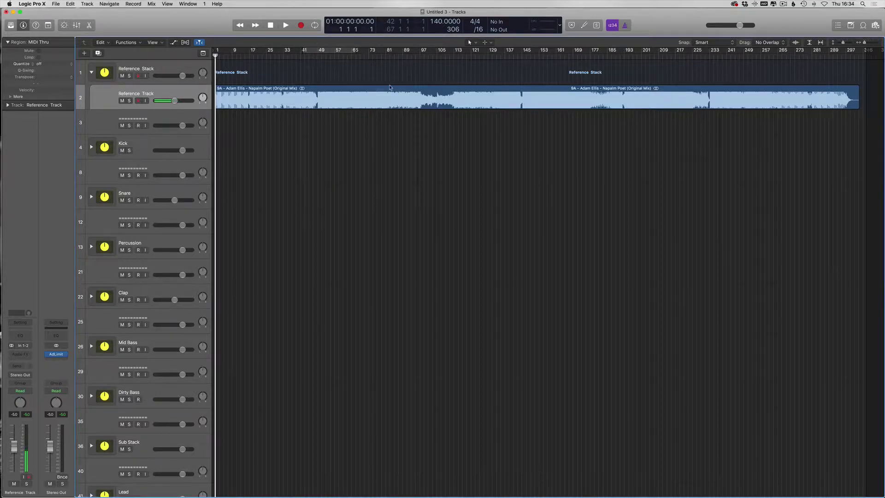
drag(460, 204, 216, 81)
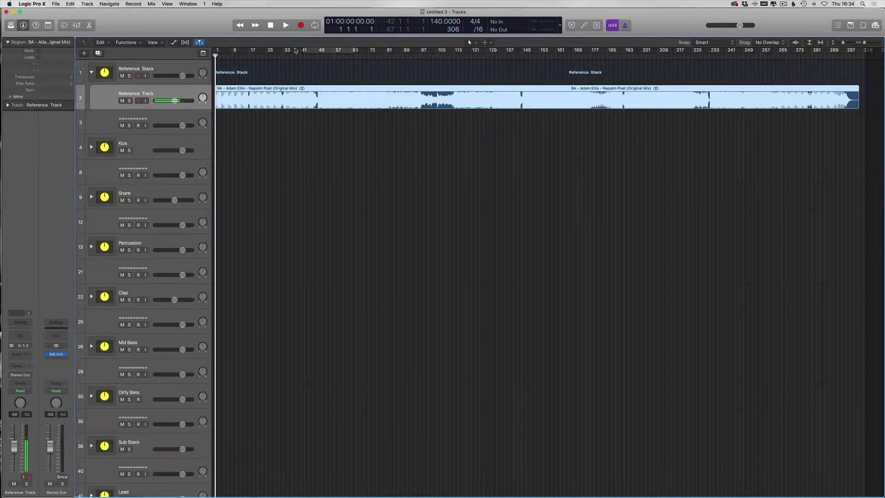
mouse_move(314, 51)
mouse_down()
mouse_move(295, 51)
mouse_move(390, 52)
mouse_up()
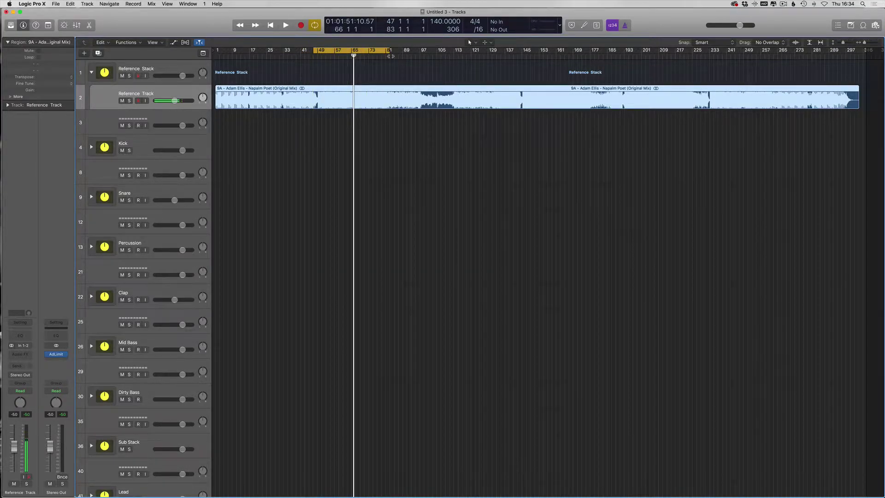
drag(371, 178, 305, 77)
click(320, 51)
click(260, 136)
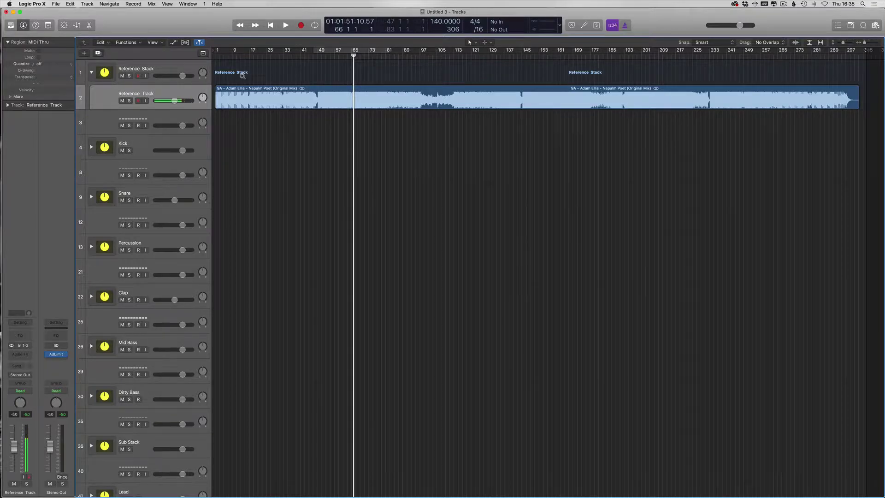
Step: Return the playhead to the project start and examine the beginning of the reference track's waveform before the first kick
scroll(243, 78, up, 5)
key(Return)
scroll(244, 80, up, 8)
scroll(244, 80, up, 10)
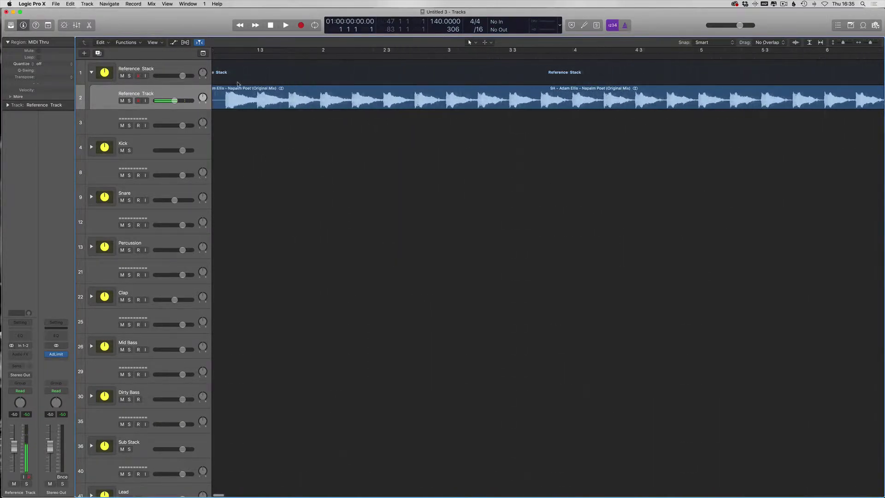
scroll(260, 79, down, 1)
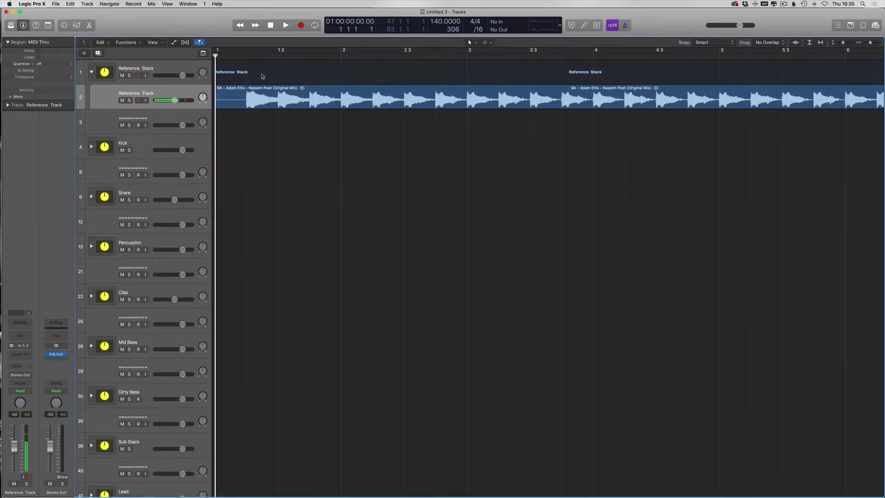
drag(503, 178, 364, 76)
scroll(312, 139, up, 1)
click(313, 146)
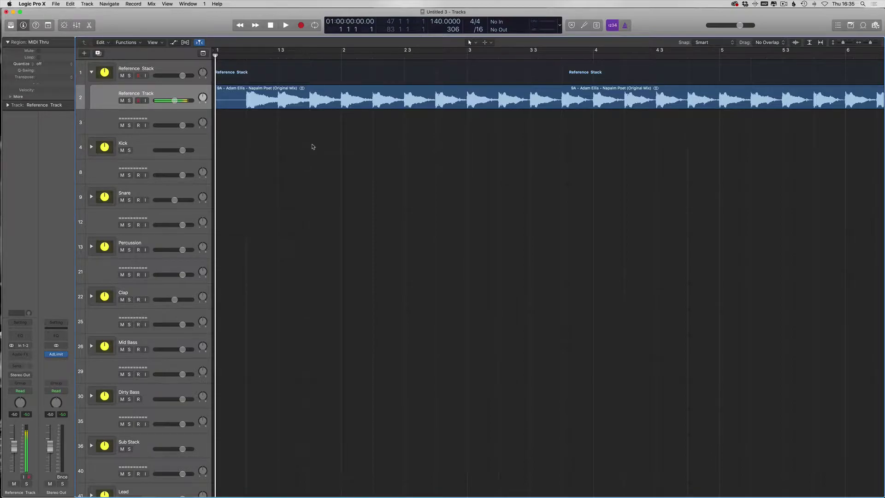
Step: Split the reference track region at the first kick on beat 2 of bar 1 and delete the part before it
key(z)
scroll(243, 119, up, 10)
scroll(467, 110, up, 4)
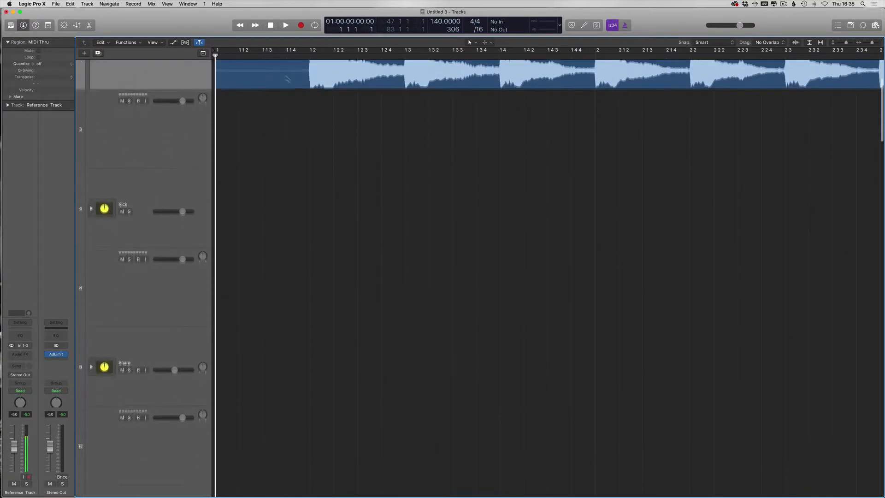
scroll(250, 152, up, 5)
scroll(330, 167, up, 4)
key(t)
key(i)
click(552, 199)
key(t)
key(t)
click(448, 183)
key(Delete)
Step: Move the trimmed reference track region so that its first kick starts at position 1 1 1 1
scroll(607, 144, down, 6)
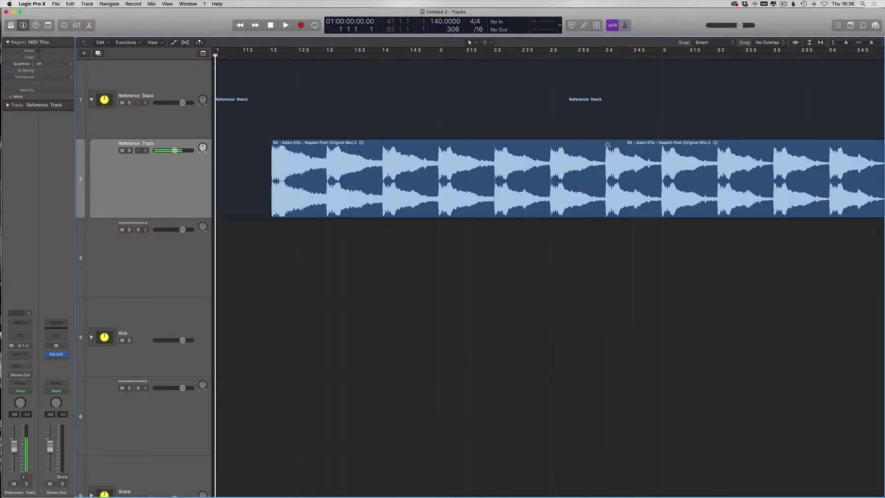
click(309, 146)
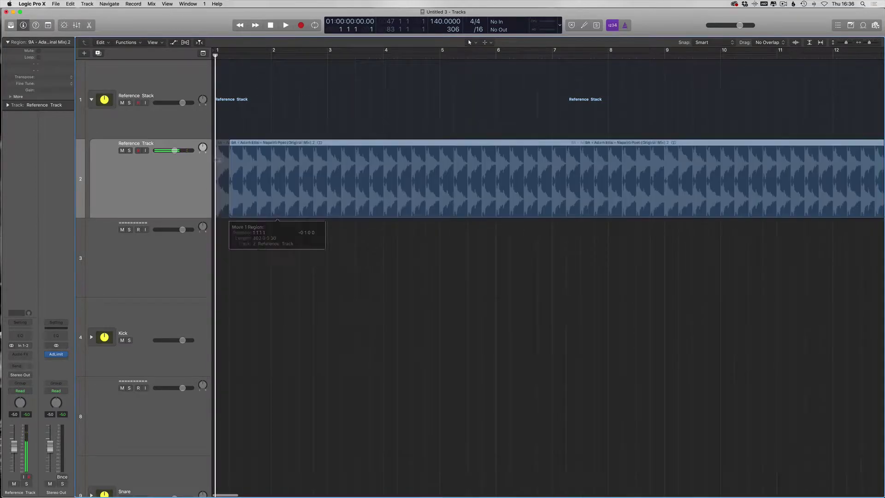
scroll(257, 143, up, 6)
drag(336, 192, 184, 221)
drag(198, 368, 198, 368)
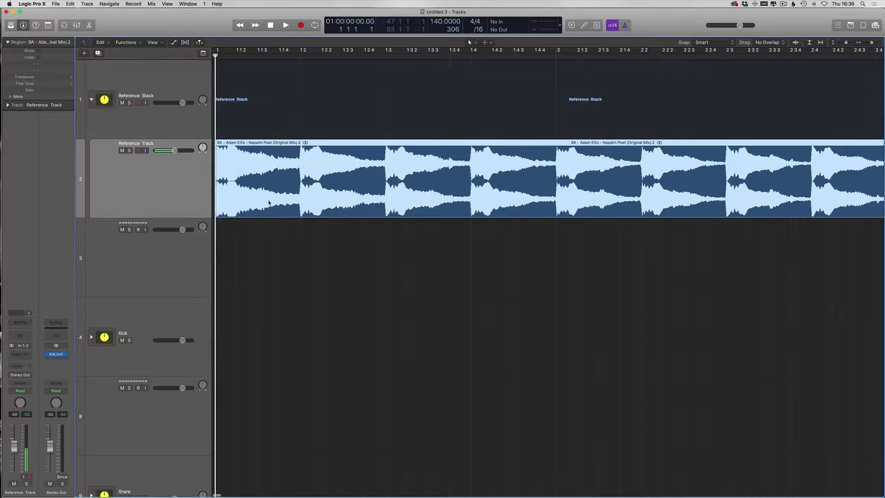
Step: Set a cycle range from bar 33 to bar 61, starting at the reference track's section change
key(super+Up)
key(super+Up)
key(super+Left)
key(super+Left)
key(super+Left)
key(super+Left)
key(super+Left)
key(super+Left)
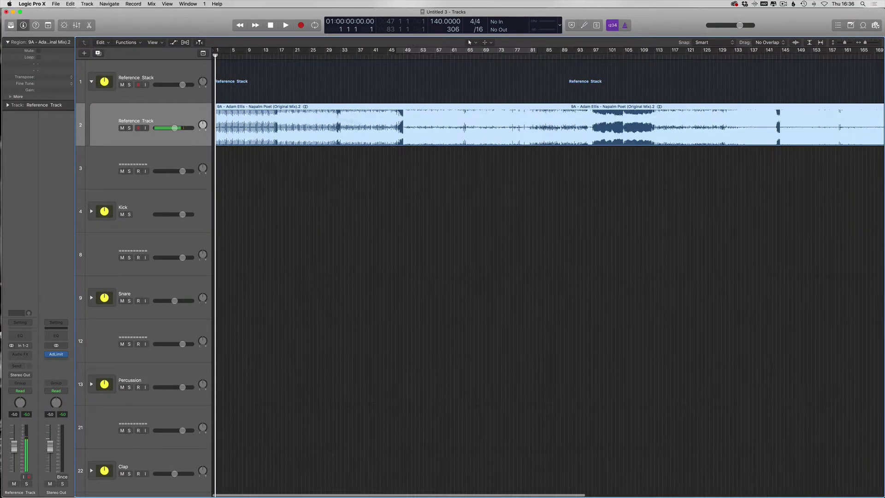
key(super+Right)
key(super+Right)
key(super+Right)
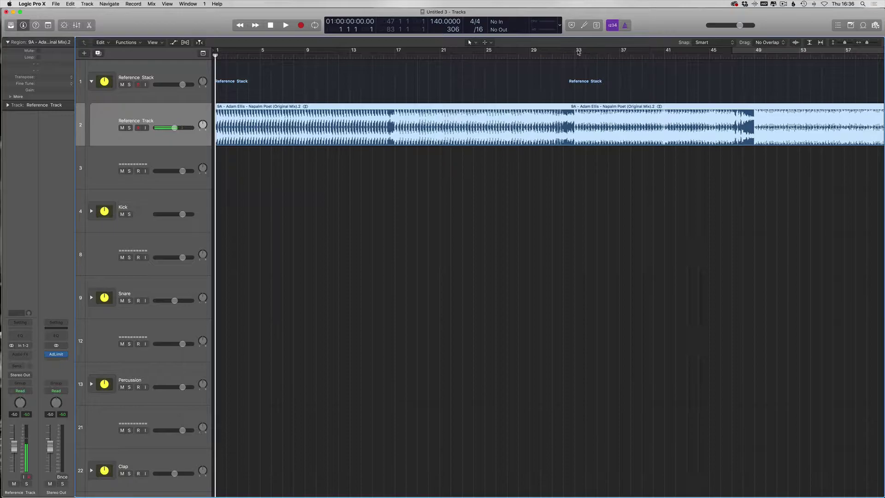
drag(578, 50, 881, 96)
key(Return)
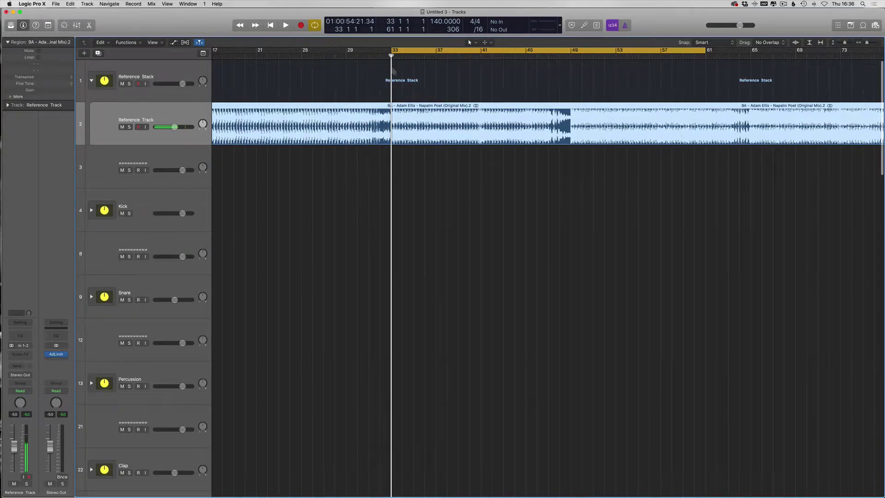
Step: Play the reference track across bar 33 to check whether the section change lands on the bar line
key(Return)
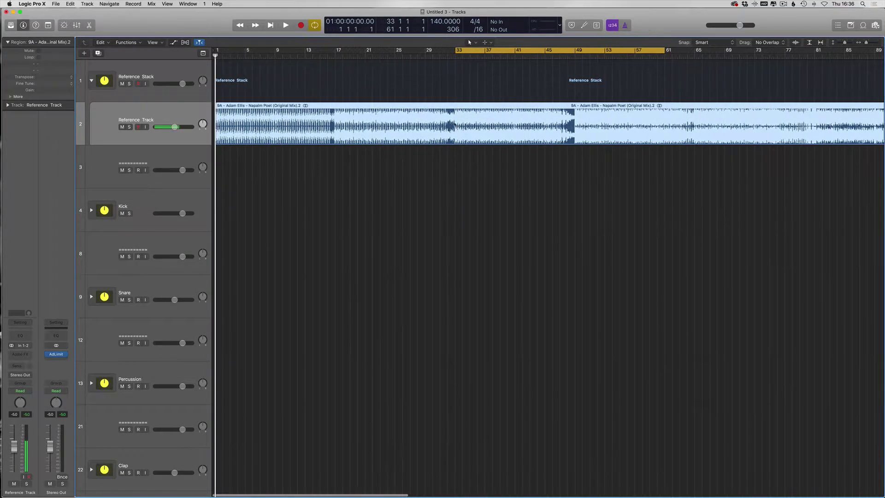
scroll(456, 122, right, 5)
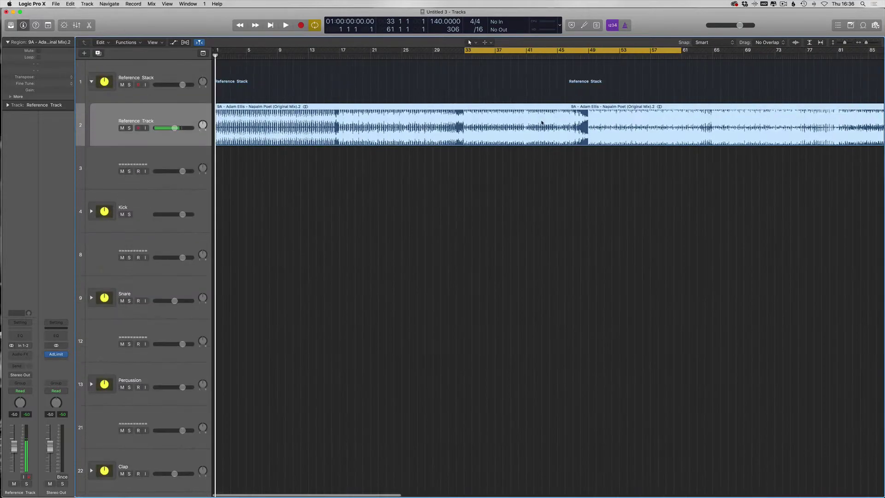
key(Return)
key(space)
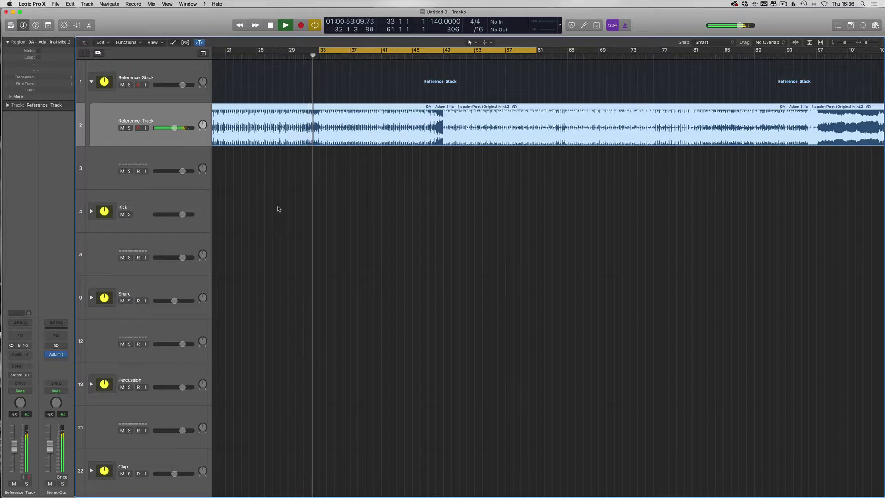
key(super+Right)
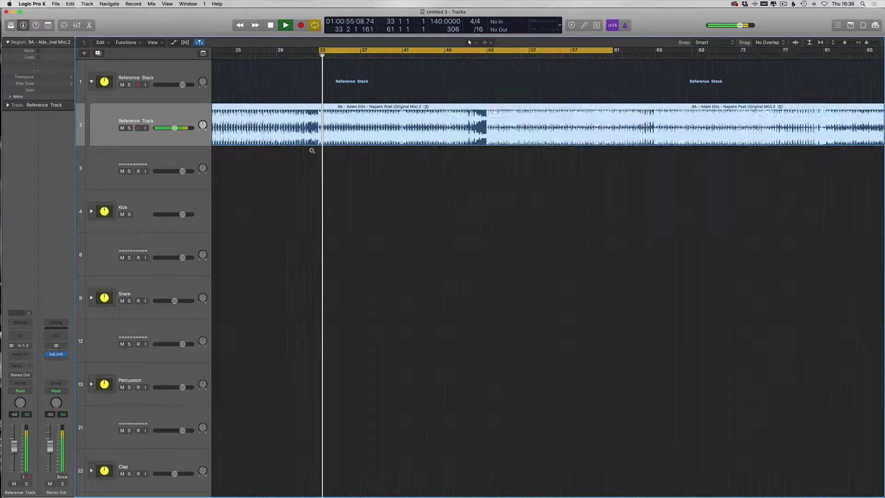
key(space)
key(space)
key(space)
key(super+Left)
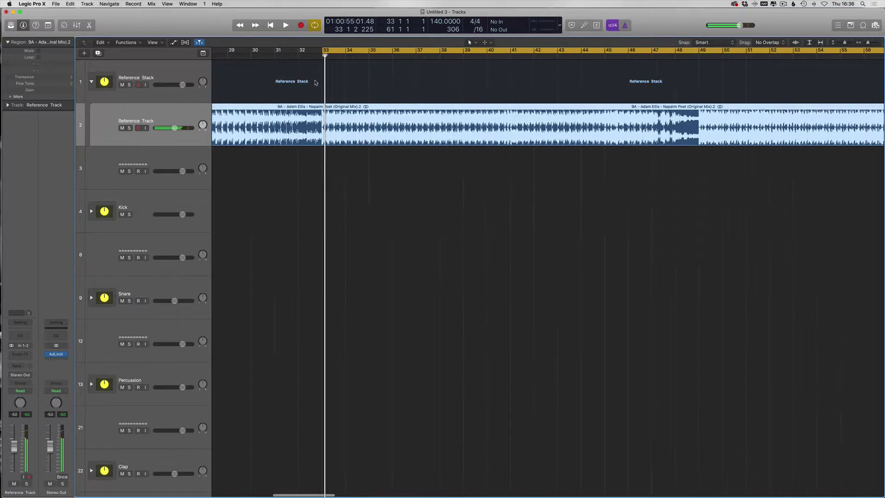
scroll(315, 84, left, 1)
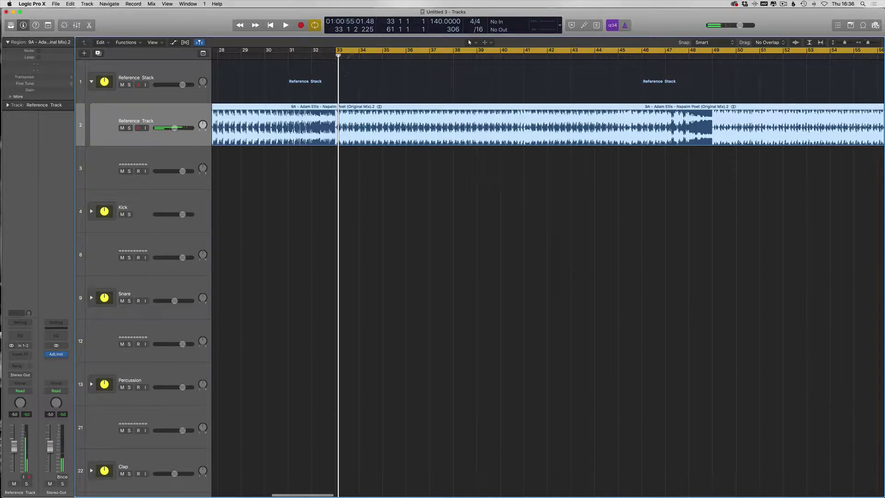
Step: Try the project tempo at 132 while playing the reference track from about bar 30, and restore the tempo to 140
drag(423, 21, 367, 100)
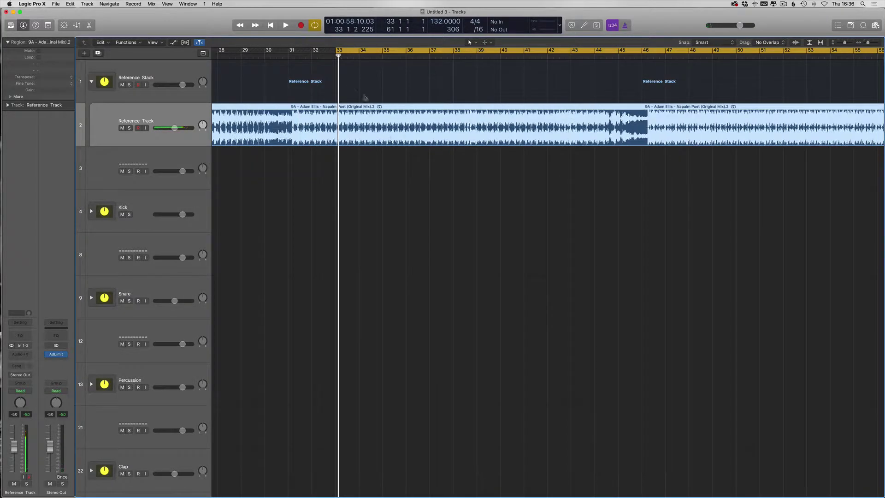
key(space)
click(307, 56)
click(262, 56)
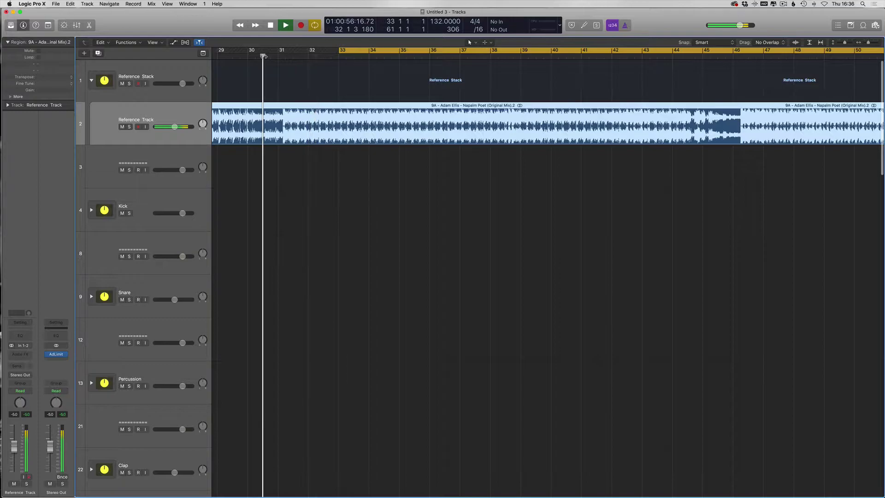
key(space)
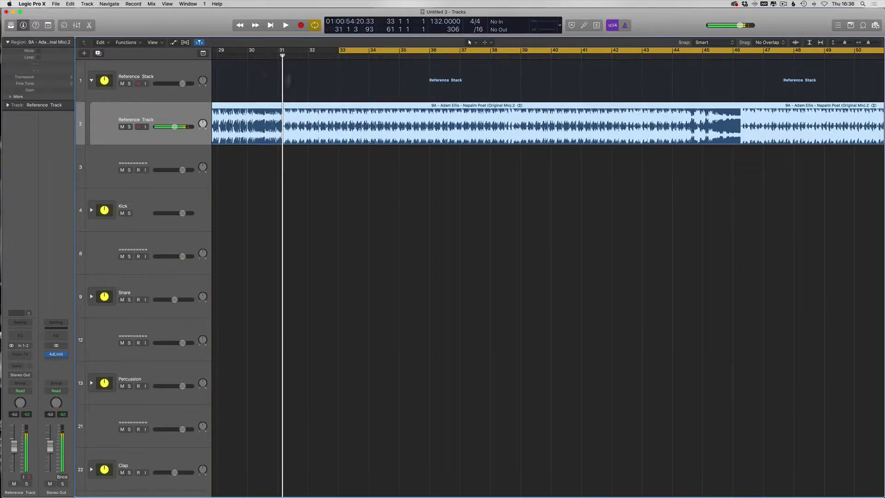
drag(444, 21, 445, 10)
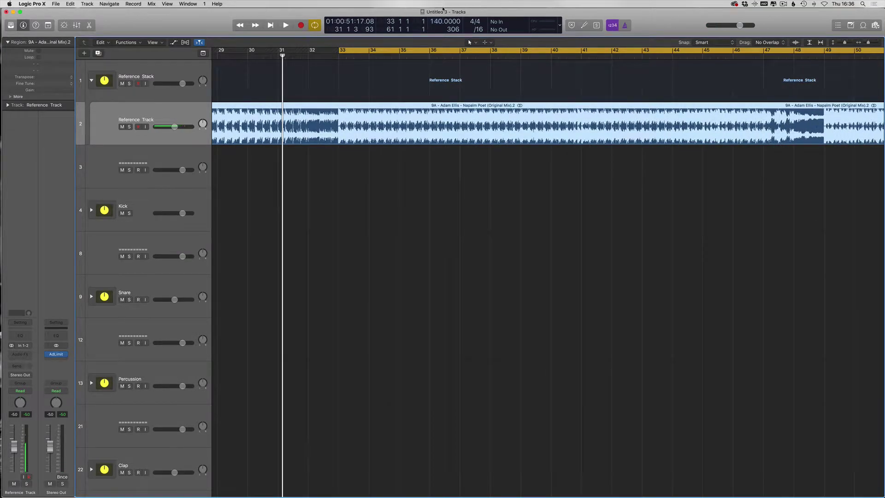
Step: Switch cycling off and return the playhead to the project start with more of the arrangement in view
key(super+Left)
key(super+Left)
key(super+Left)
key(c)
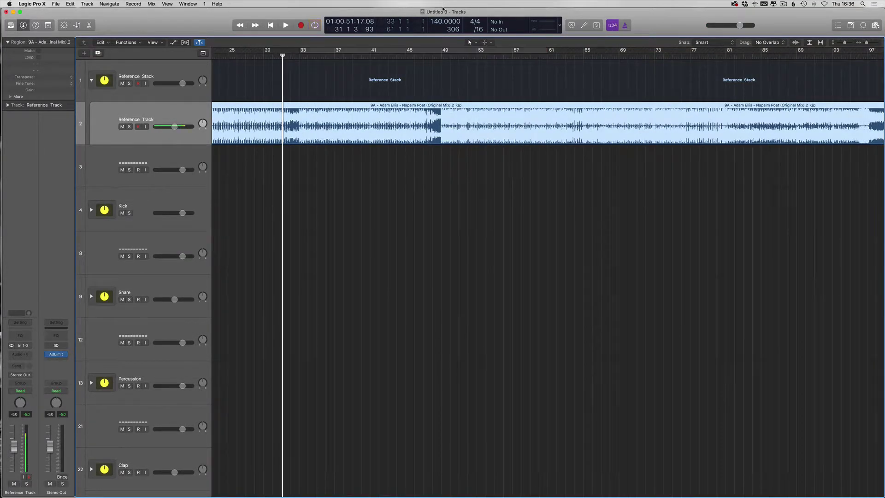
key(Return)
Step: Expand the Kick track stack and mute its Kick (Midi) track
click(79, 211)
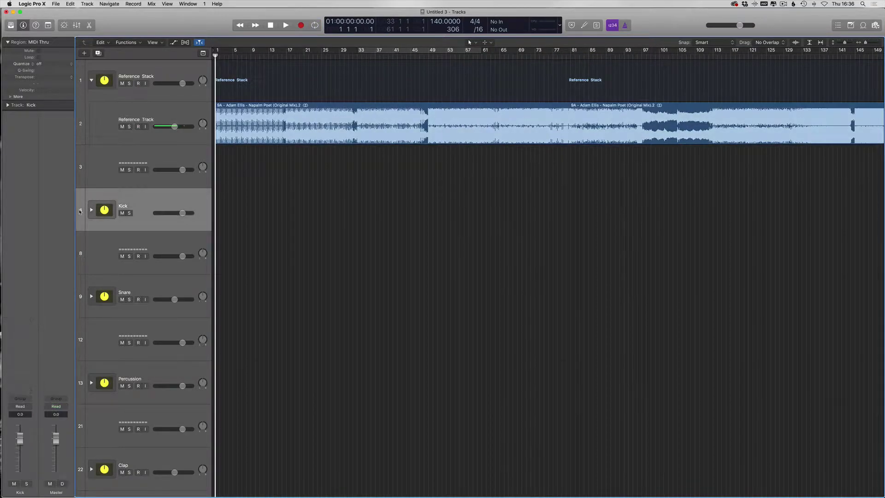
click(91, 210)
click(152, 248)
click(121, 256)
Step: Create an empty one-bar region at bar 1 on the Kick (Midi) track and set the cycle range from bar 1 to bar 2
key(super+Right)
key(super+Right)
key(super+Right)
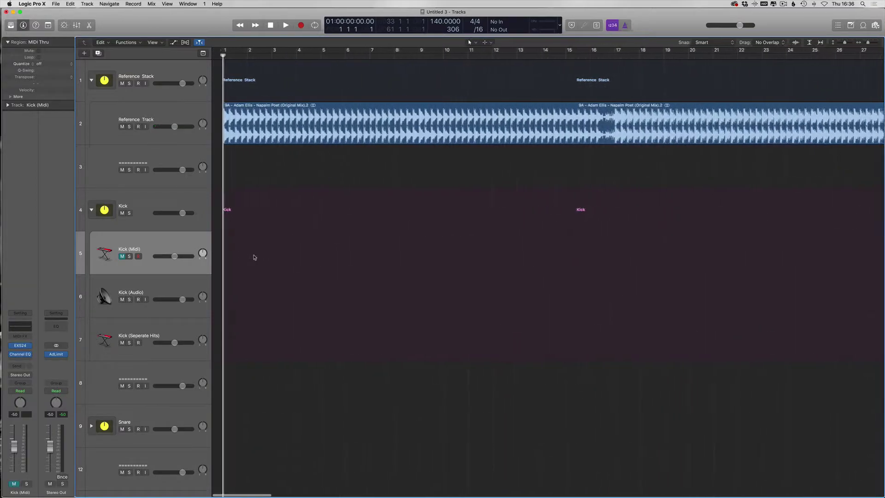
click(225, 261)
click(224, 93)
drag(216, 51, 240, 51)
Step: Draw a C1 note on each of the four beats of the Kick (Midi) region in the Piano Roll, and close the editor
double_click(229, 263)
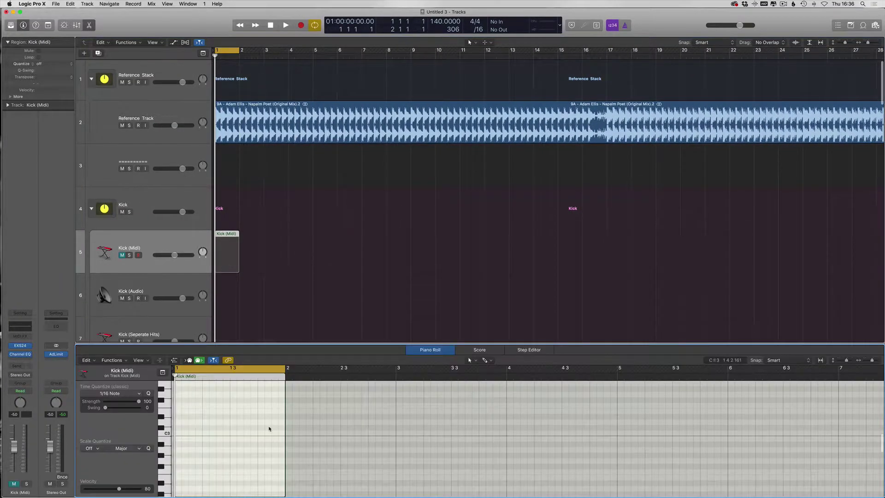
scroll(198, 424, down, 3)
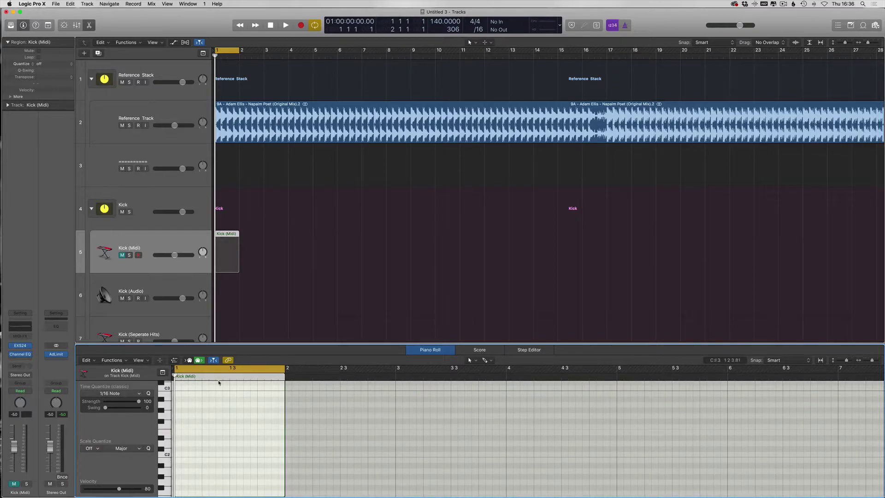
scroll(180, 465, down, 3)
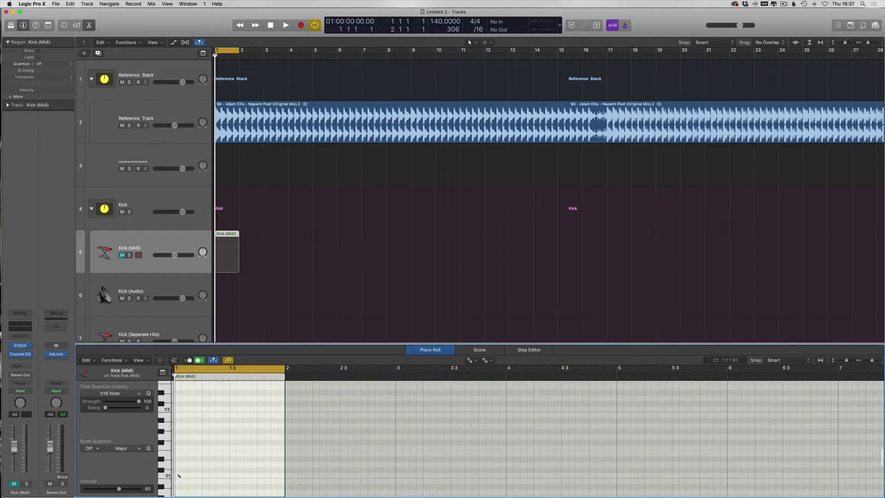
click(178, 476)
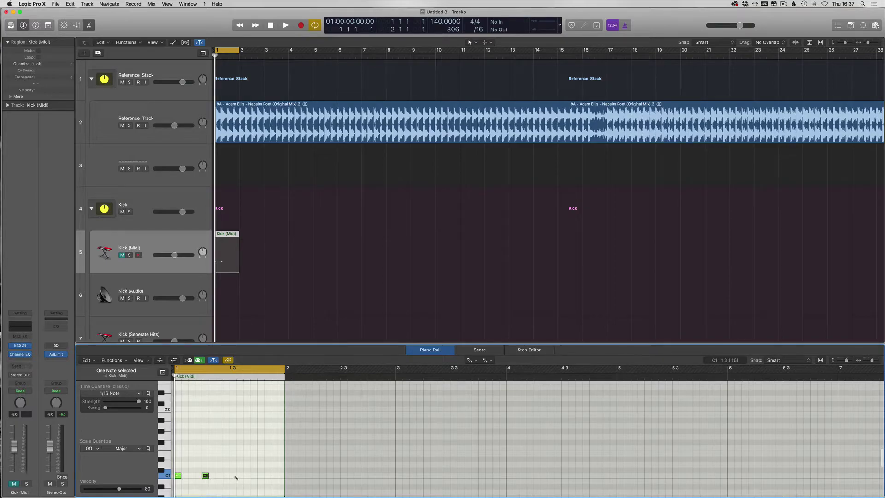
drag(262, 475, 283, 477)
key(p)
Step: Loop the one-bar Kick (Midi) region at bar 1 so it fills the first eight bars
key(super+Up)
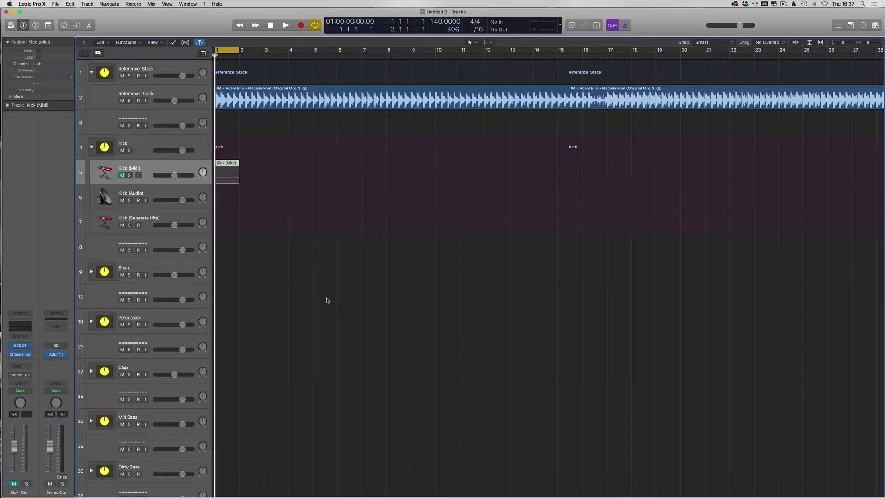
key(super+Right)
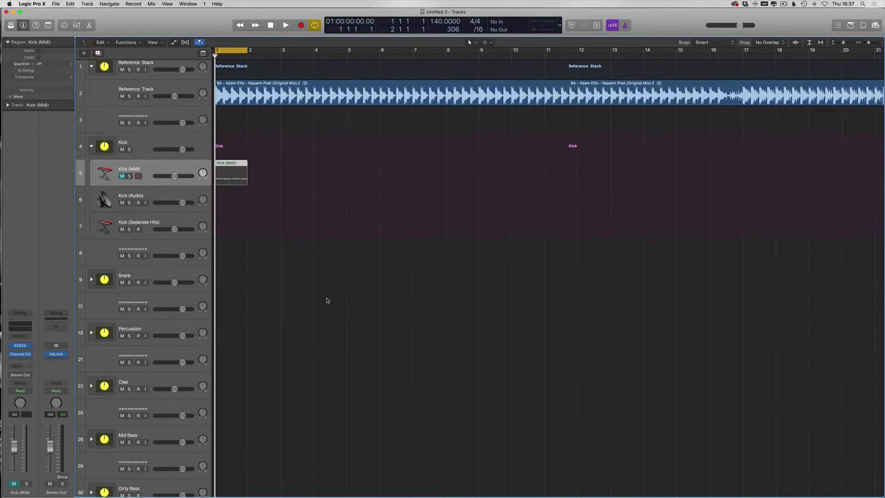
key(super+Up)
click(250, 149)
key(super+Left)
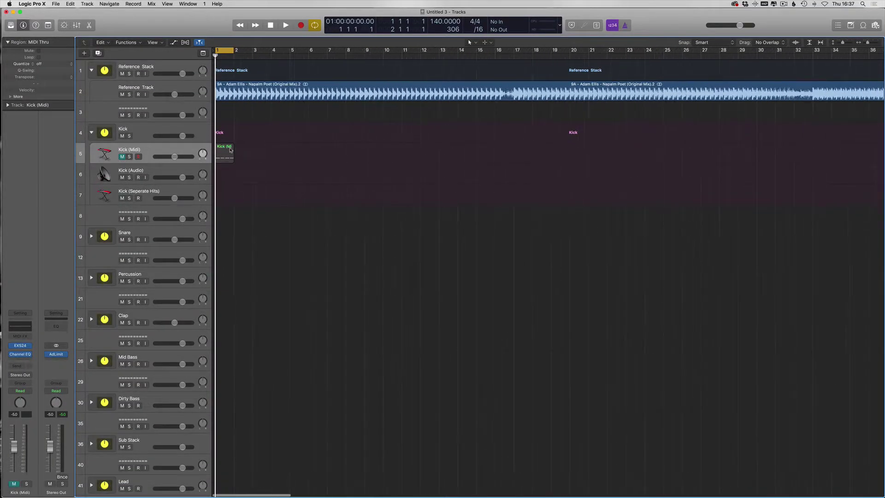
drag(233, 149, 304, 148)
click(371, 170)
Step: Duplicate the looped Kick (Midi) region in progressively larger groups until the copies fill bar 1 to bar 257
key(z)
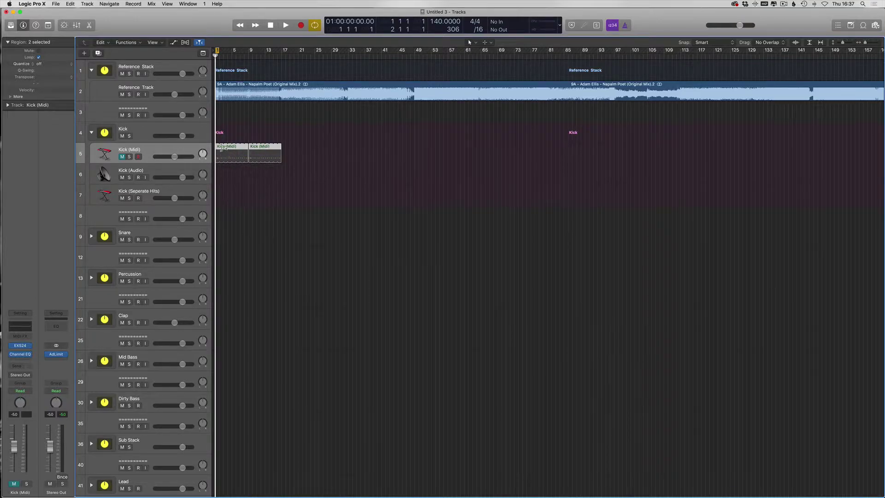
drag(217, 154, 257, 172)
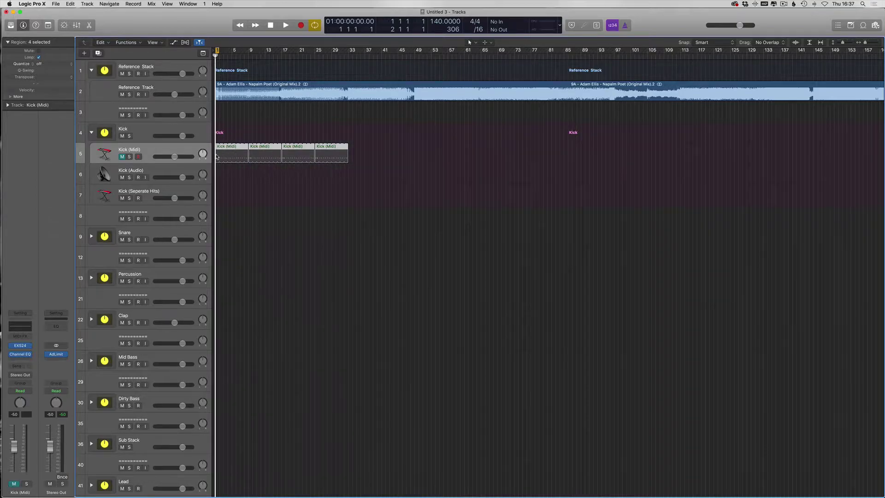
drag(217, 157, 352, 155)
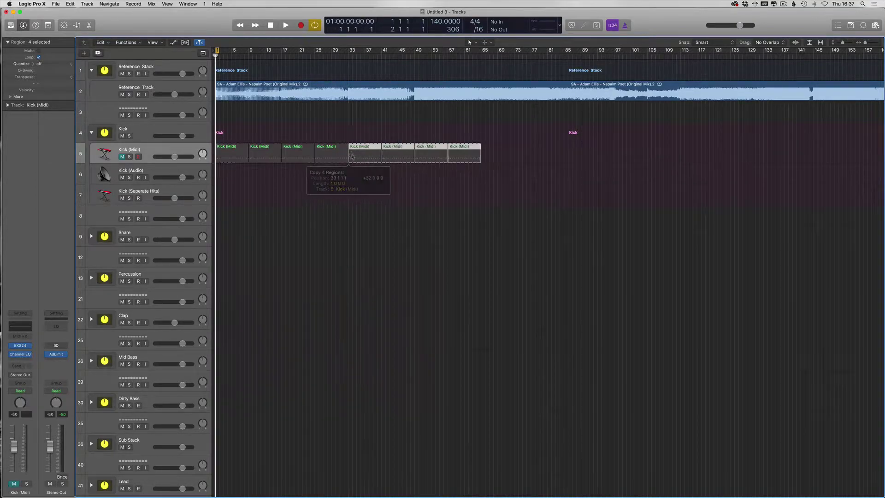
drag(217, 157, 539, 167)
scroll(475, 166, down, 5)
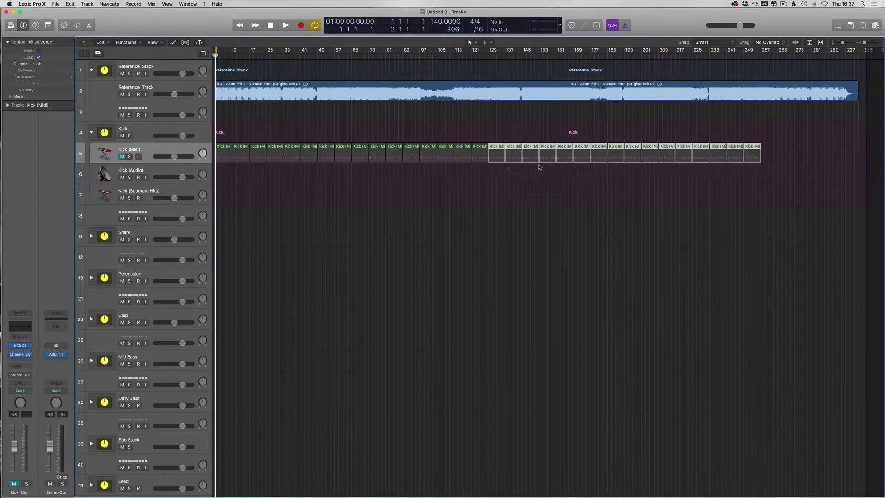
Step: Copy more of the looped Kick (Midi) regions after bar 257 so they continue to bar 297 near the reference track's end
drag(786, 148, 766, 161)
key(super+Right)
key(super+Right)
click(629, 161)
drag(622, 158, 703, 164)
key(super+Left)
key(super+Left)
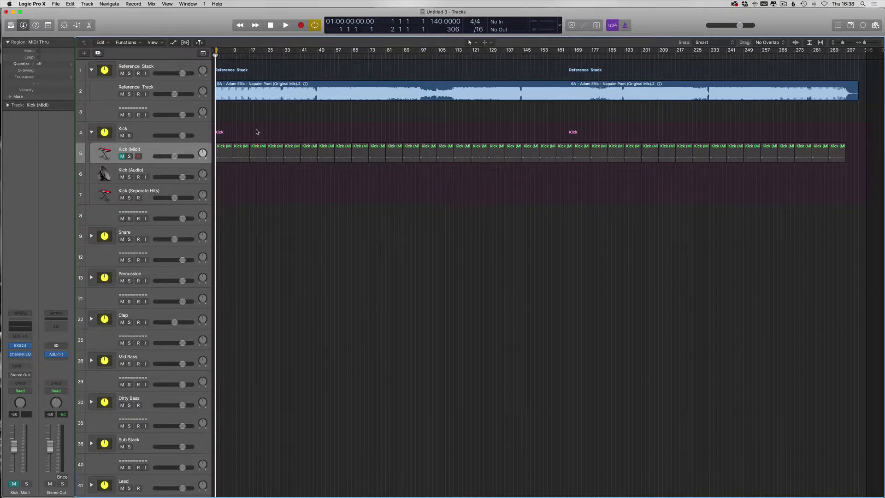
Step: Play the reference up to its first break and shorten the Kick (Midi) loop starting at bar 9 to end at bar 16
key(super+Right)
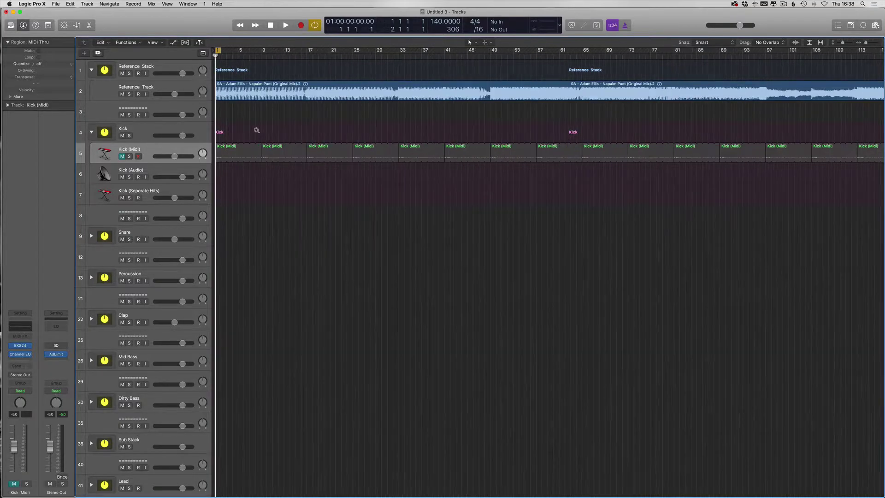
double_click(277, 56)
key(super+Right)
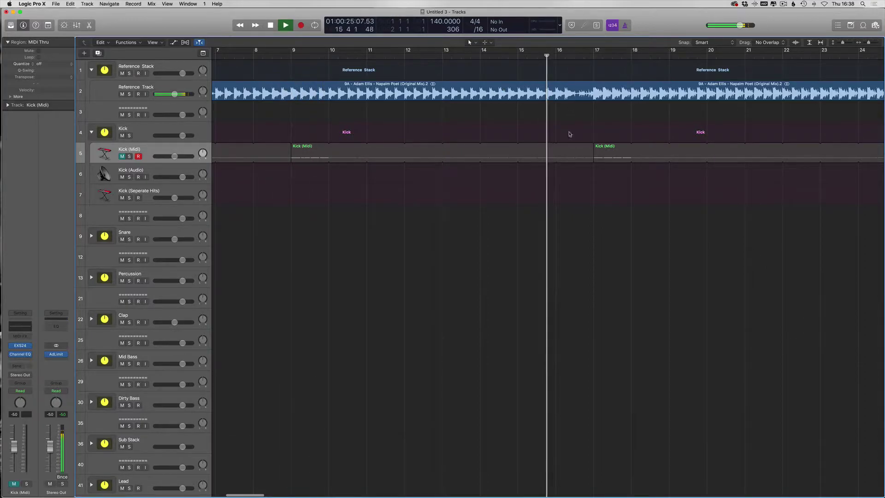
drag(591, 147, 550, 146)
click(387, 155)
key(space)
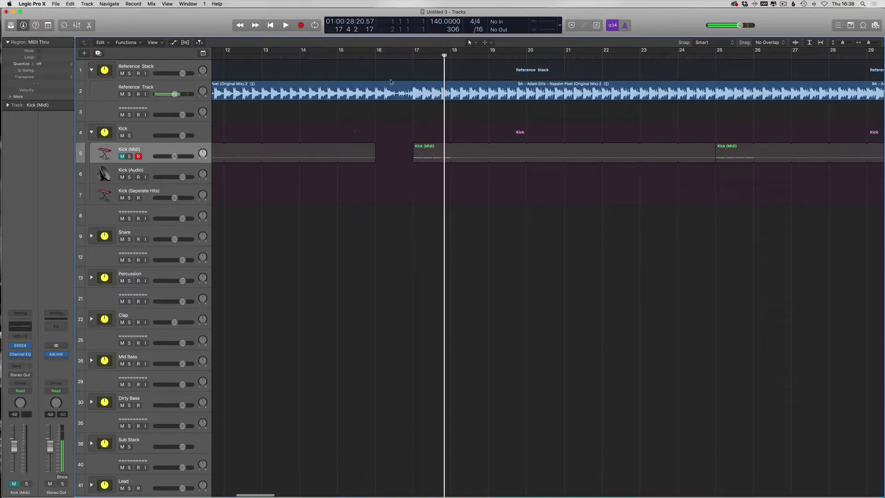
Step: Play the reference track from the break before bar 17 with cycling switched off
drag(377, 54, 613, 51)
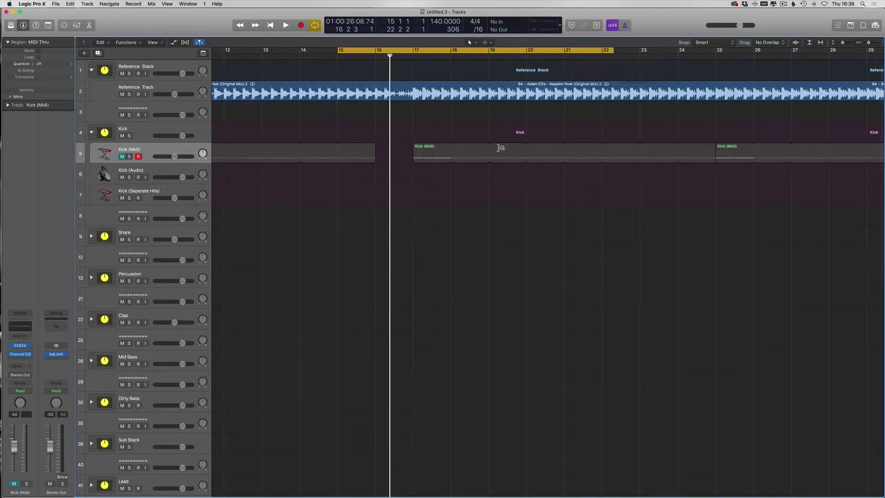
key(space)
scroll(530, 166, right, 5)
key(c)
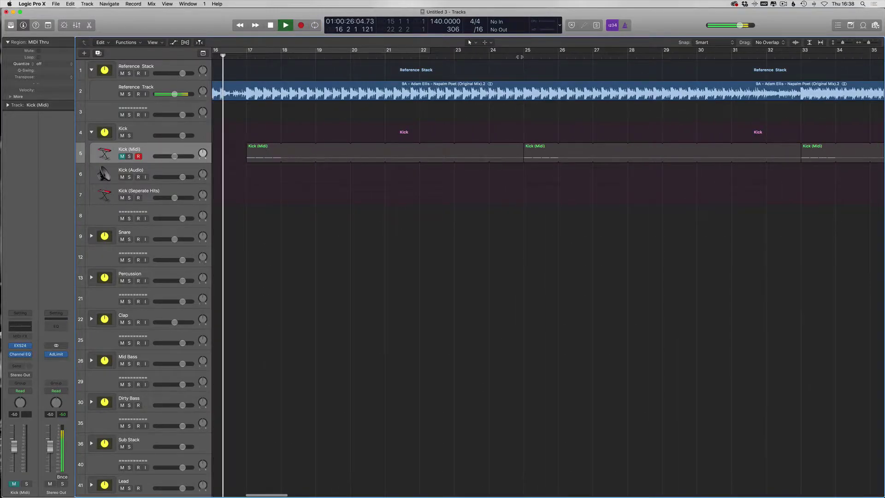
Step: Shorten the Kick (Midi) loop starting at bar 25 to end at bar 29, and move the playhead to bar 33
click(523, 51)
scroll(580, 235, right, 5)
drag(600, 148, 462, 152)
click(602, 56)
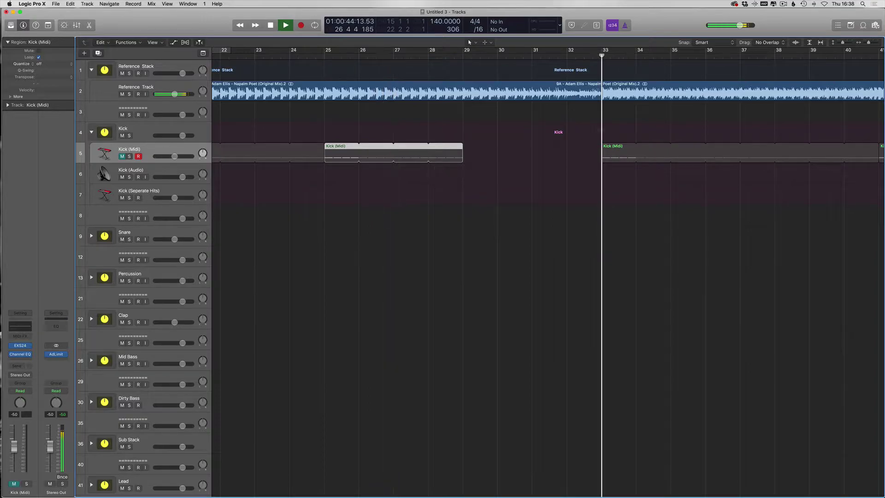
Step: Shorten the Kick (Midi) loop before bar 41 by about one beat and play the passage from just before bar 40
scroll(624, 263, right, 10)
key(super+Left)
scroll(379, 161, left, 1)
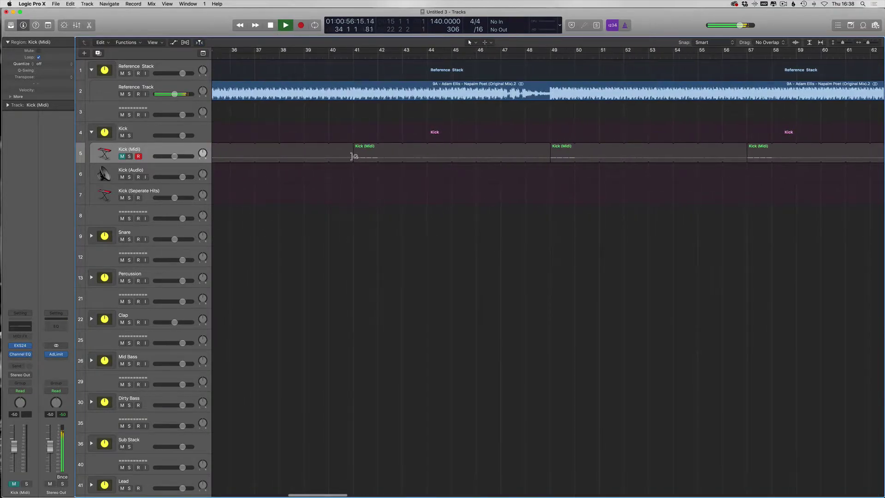
drag(353, 157, 347, 158)
click(328, 54)
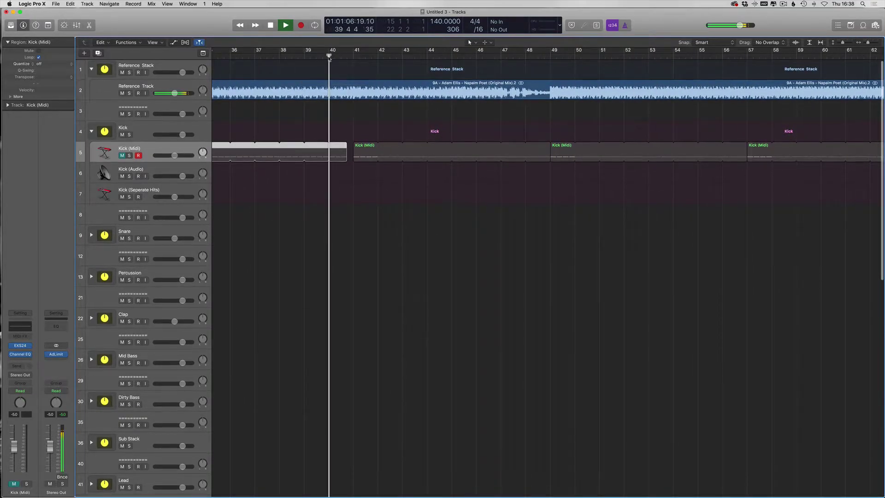
click(629, 263)
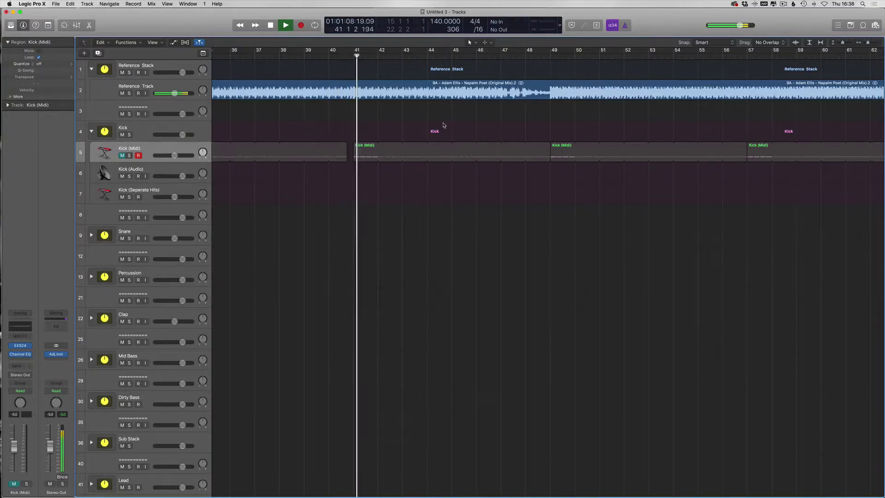
Step: Shorten the Kick (Midi) loops at the following breaks to end at bar 47, about halfway through bar 64, and at bar 77
drag(550, 156, 501, 159)
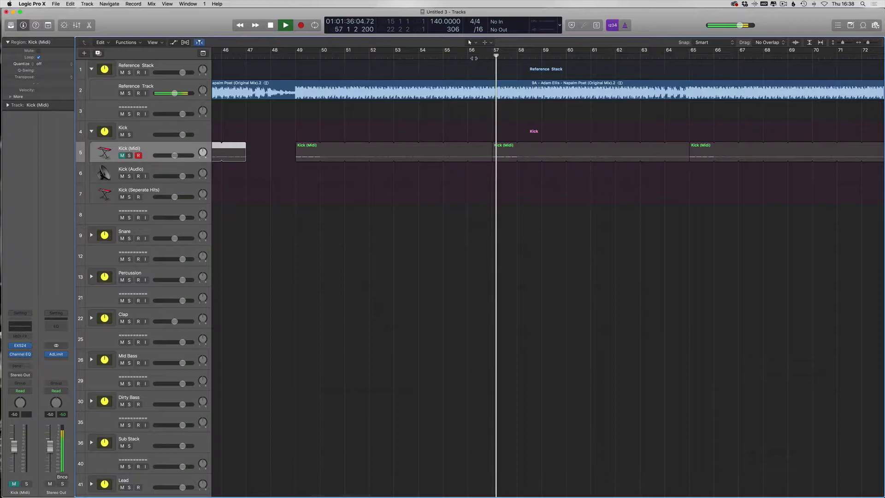
drag(688, 145, 364, 151)
scroll(570, 174, down, 3)
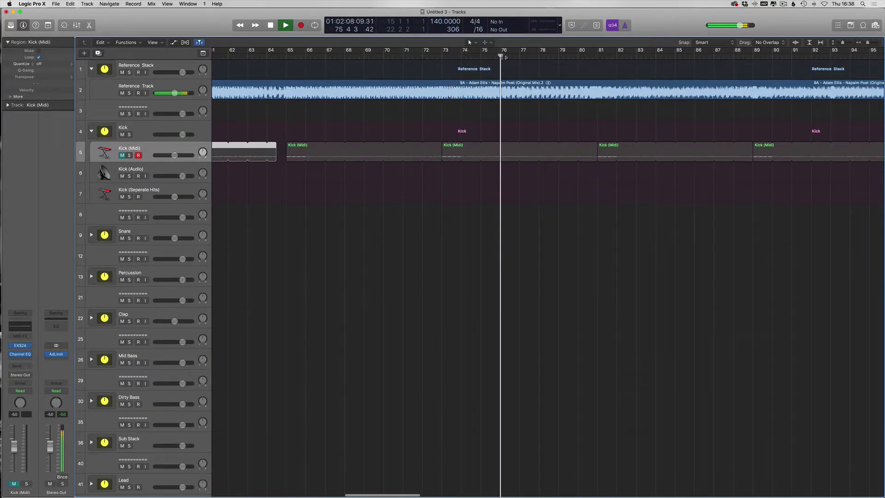
drag(599, 156, 519, 156)
key(super+Left)
key(super+Left)
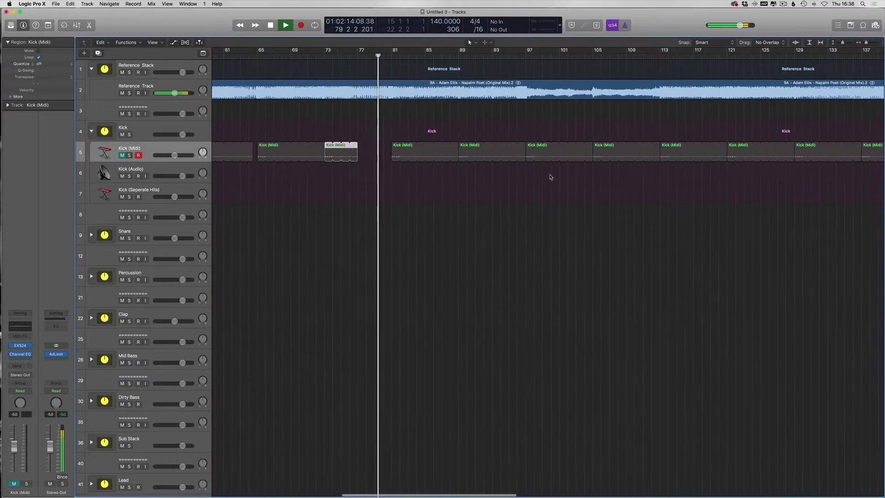
Step: Create an empty one-bar region at bar 81 on the Kick (Seperate Hits) track and mute that track
click(153, 189)
key(t)
key(p)
click(399, 196)
key(t)
key(t)
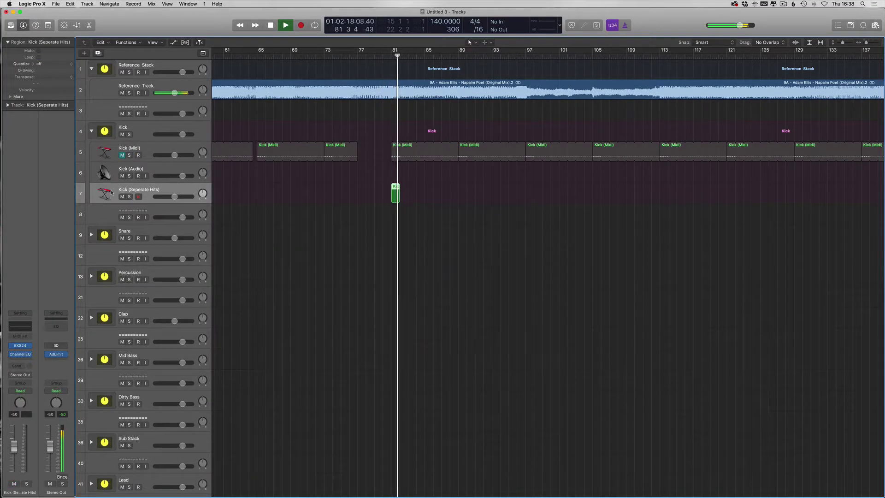
click(123, 197)
Step: Set the cycle range from bar 81 to bar 103 and return the playhead to bar 81
key(super+Right)
key(super+Right)
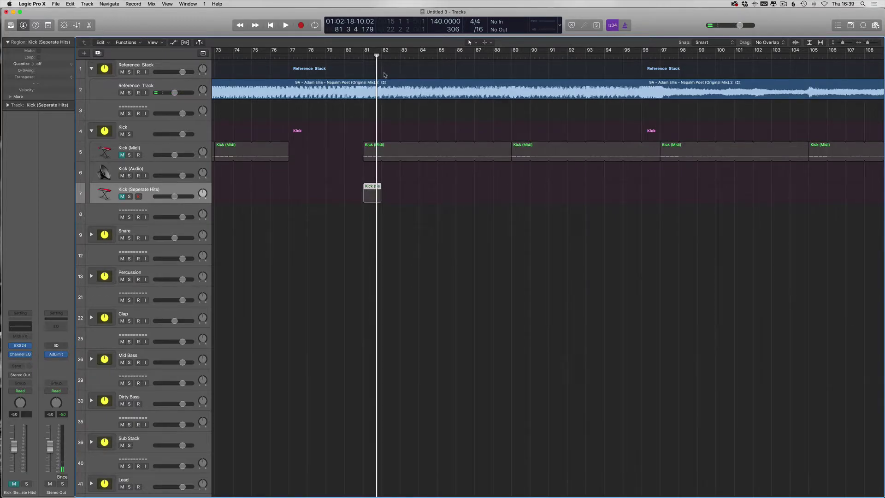
drag(360, 53, 771, 53)
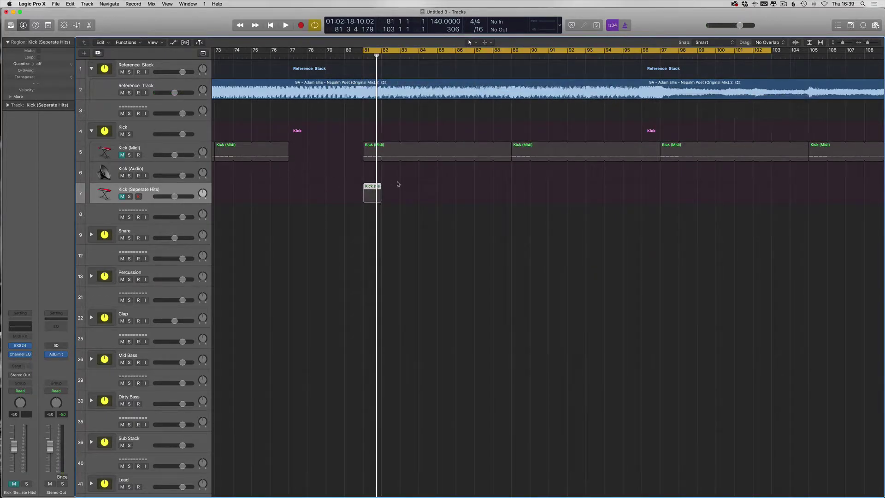
scroll(376, 195, down, 1)
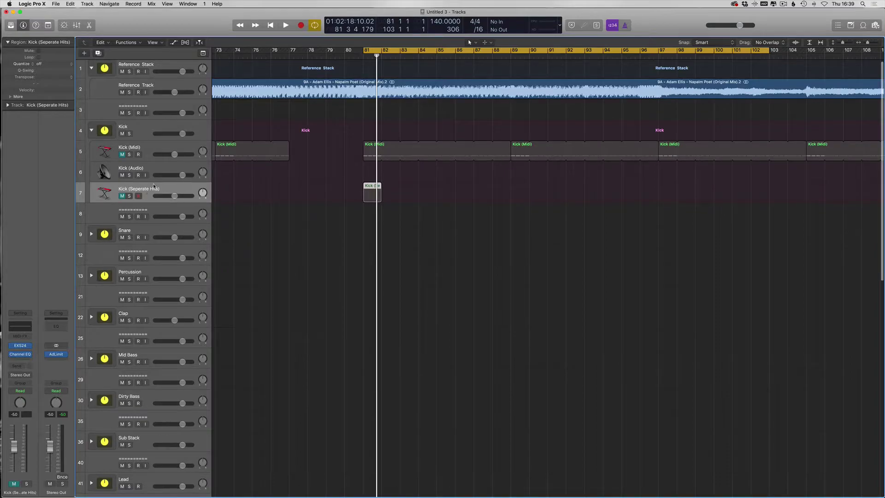
scroll(157, 201, down, 1)
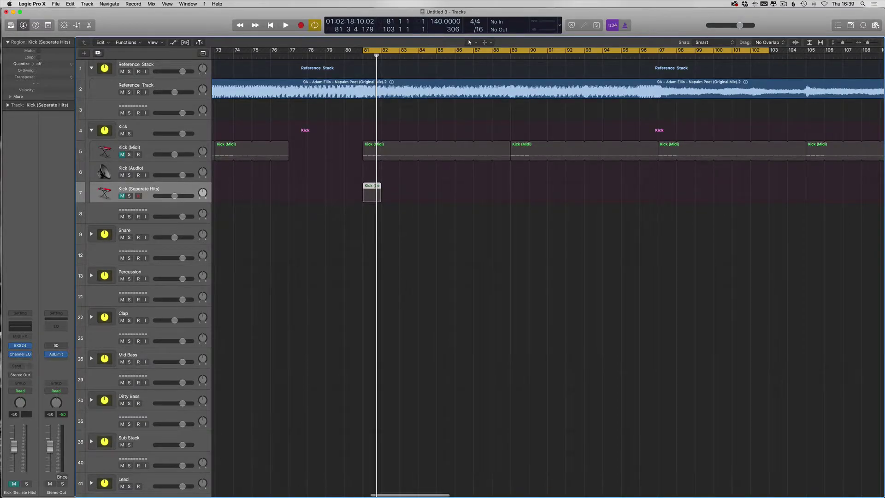
key(Return)
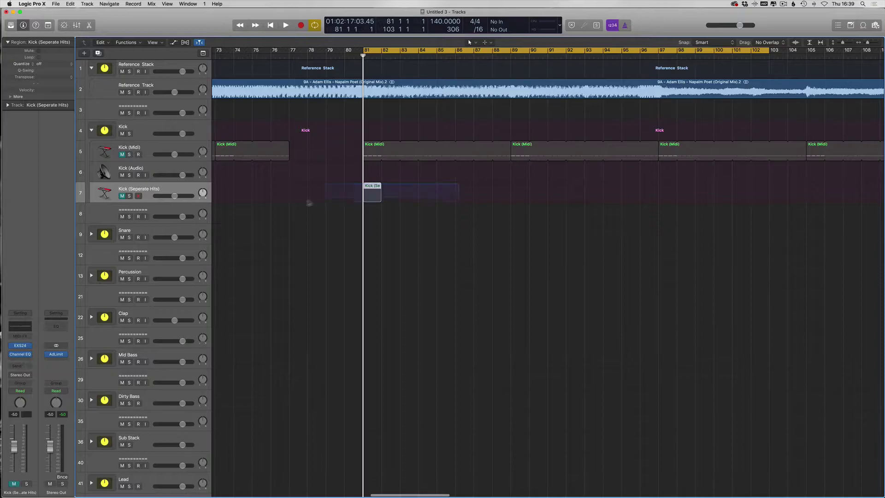
key(super+Left)
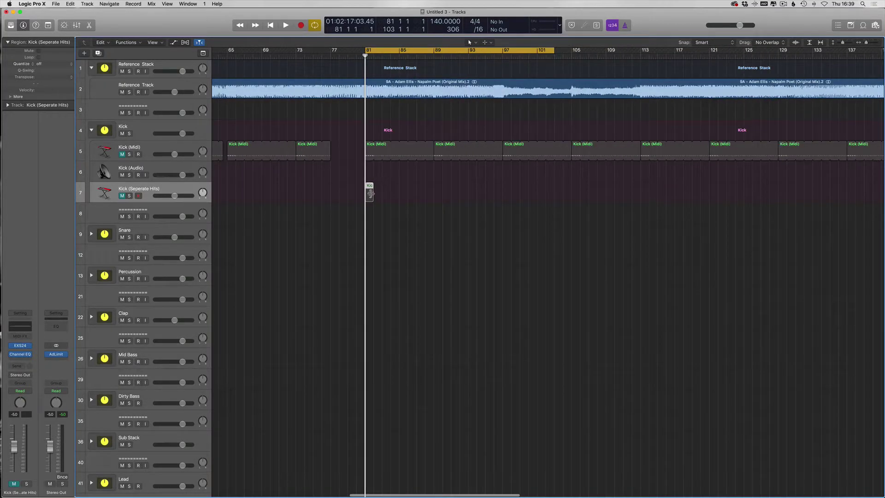
Step: Copy the one-bar Kick (Seperate Hits) region every eight bars from bar 89 to bar 137 while playing the reference
drag(369, 197, 438, 199)
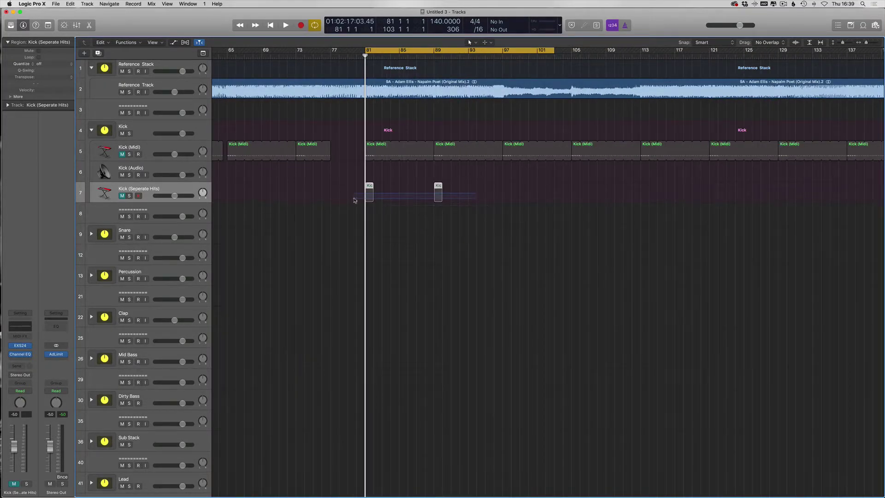
drag(369, 192, 507, 192)
key(space)
scroll(548, 277, right, 5)
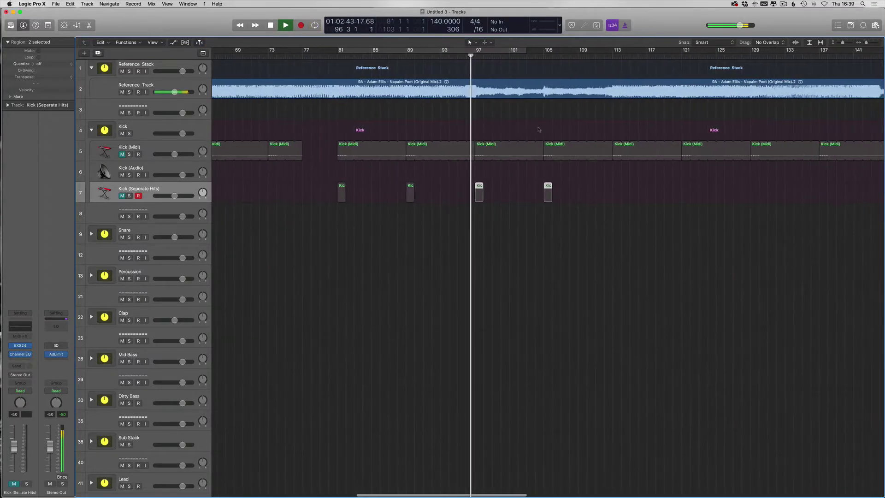
drag(516, 205, 570, 187)
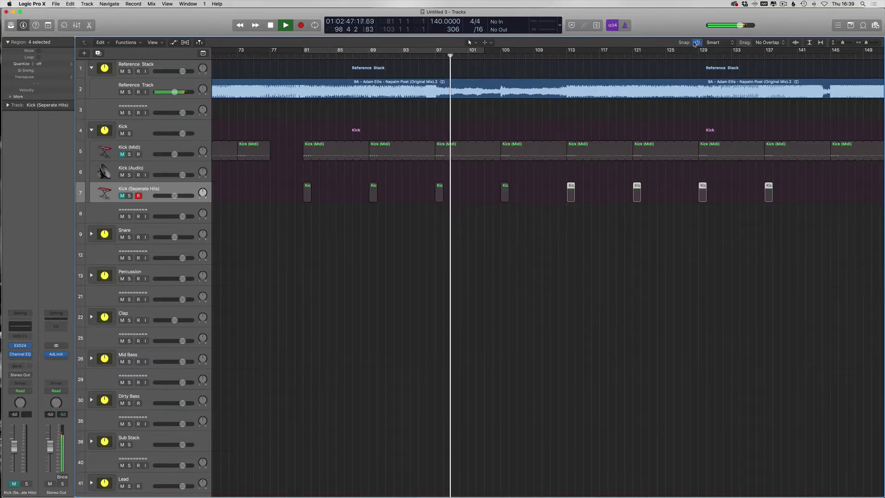
Step: Continue the Kick (Seperate Hits) copies at the eight-bar spacing up to bar 145, and stop playback
click(689, 56)
scroll(751, 160, right, 10)
drag(650, 198, 515, 198)
drag(583, 194, 645, 197)
scroll(642, 198, down, 3)
key(space)
click(716, 197)
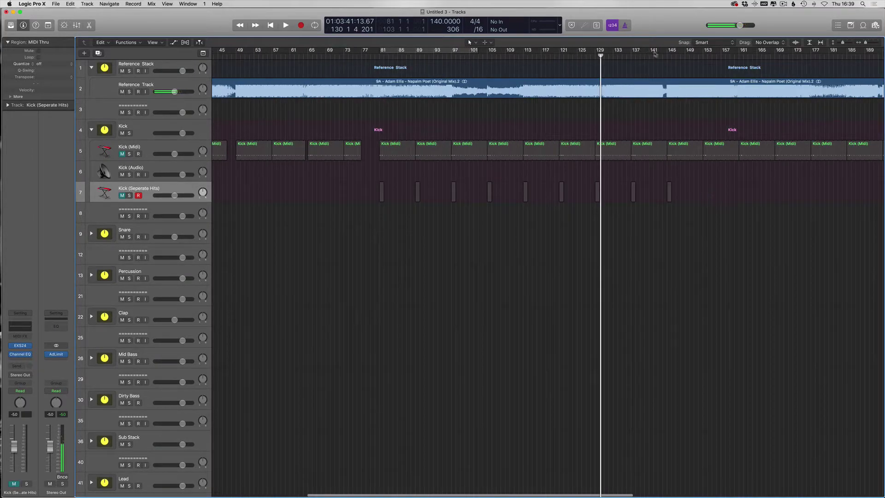
Step: Play the break before bar 145, and delete the Kick (Midi) regions from bar 81 to bar 145 and the separate hit at bar 145
click(664, 57)
key(space)
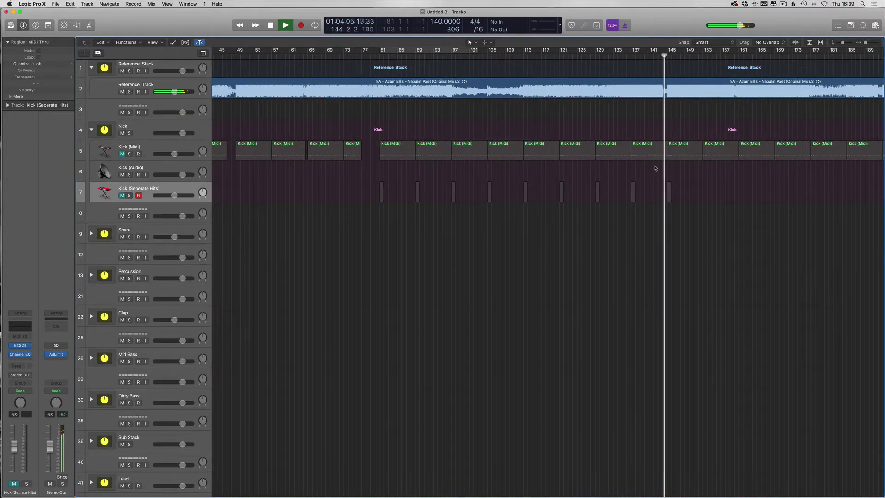
drag(666, 167, 375, 152)
key(Delete)
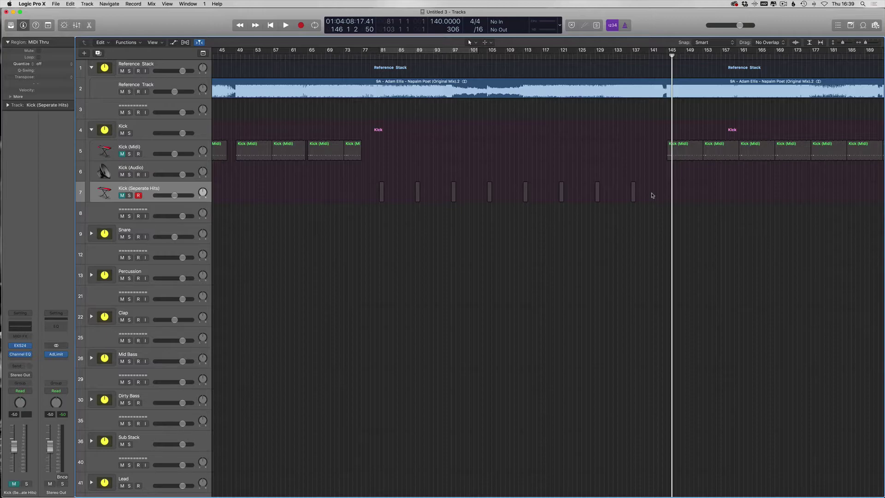
Step: Play the reference from bar 152 and shorten the Kick (Midi) loop ahead of bar 161 by about half a bar
key(super+Right)
key(super+Right)
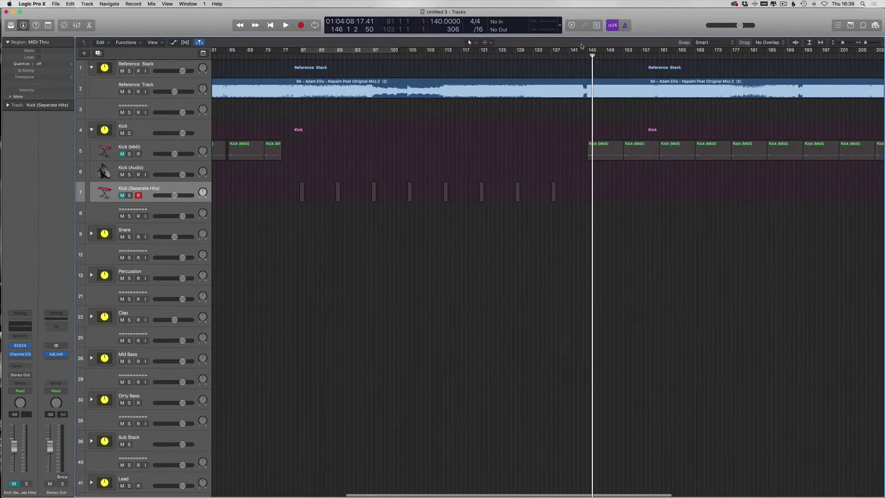
click(613, 59)
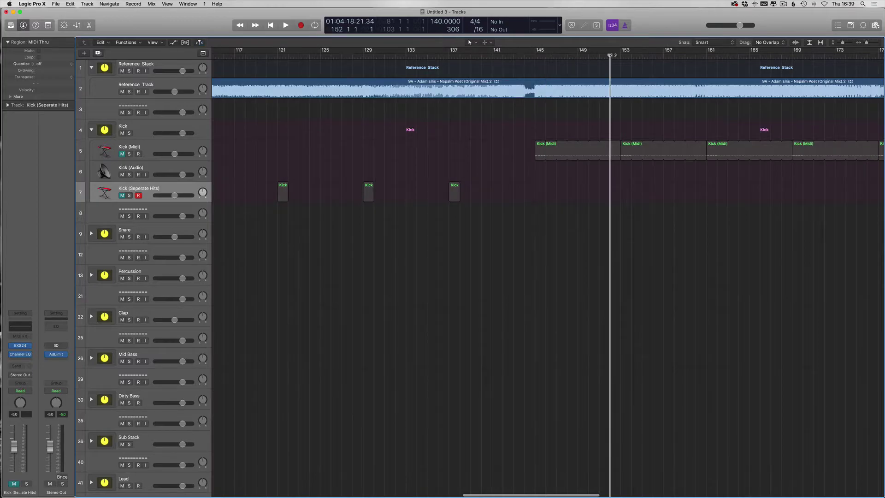
key(space)
key(super+Right)
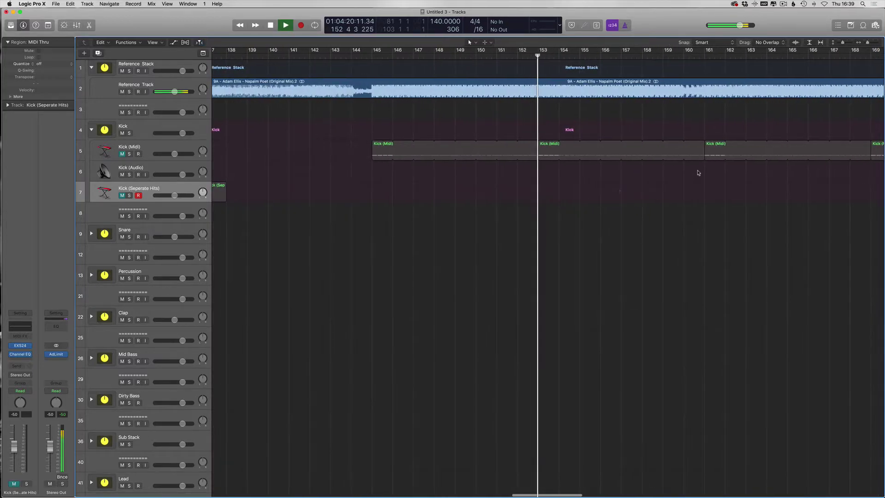
drag(701, 145, 695, 151)
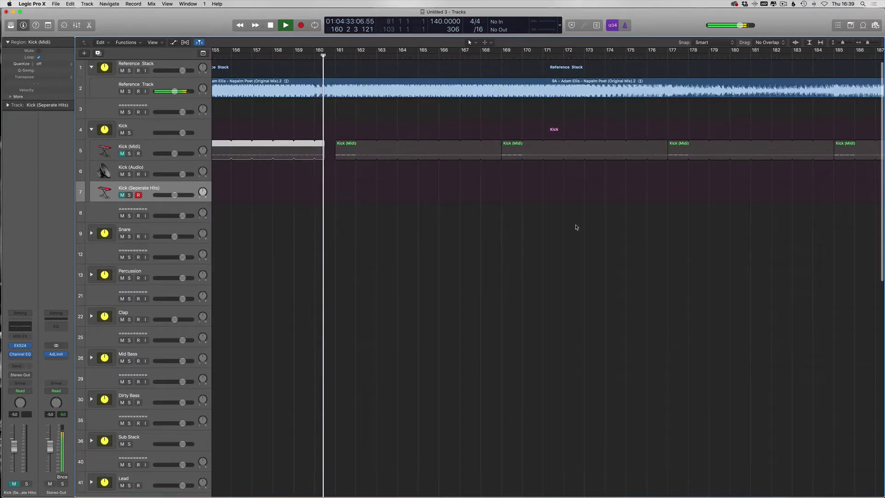
Step: Shorten the Kick (Midi) loop that starts at bar 169 so it ends at bar 175
key(super+Left)
drag(512, 154, 487, 158)
key(super+Left)
scroll(249, 200, left, 5)
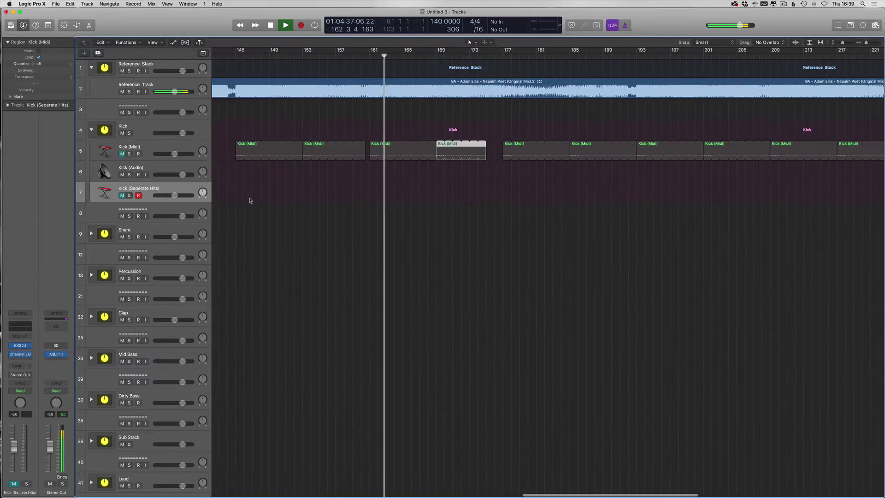
Step: Copy two one-bar Kick (Seperate Hits) regions to bars 193 and 201 while the reference keeps playing
key(super+Left)
drag(355, 194, 599, 193)
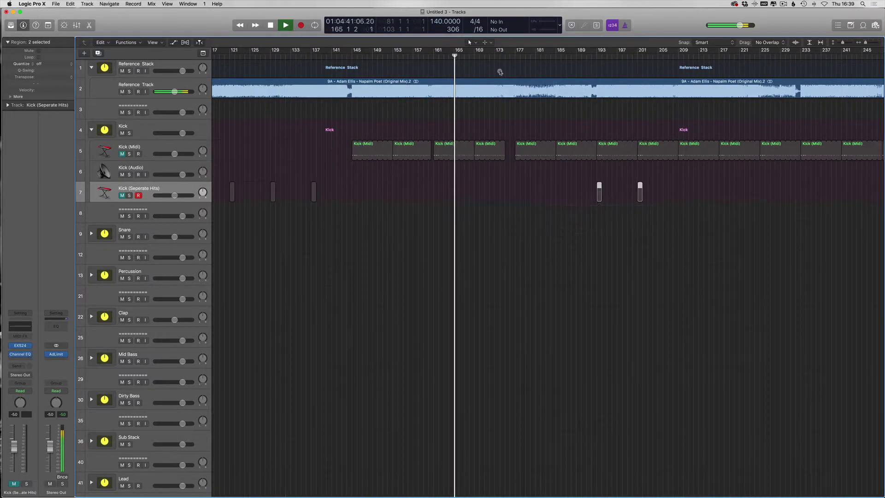
ctrl+alt+click(510, 112)
ctrl+alt+click(510, 112)
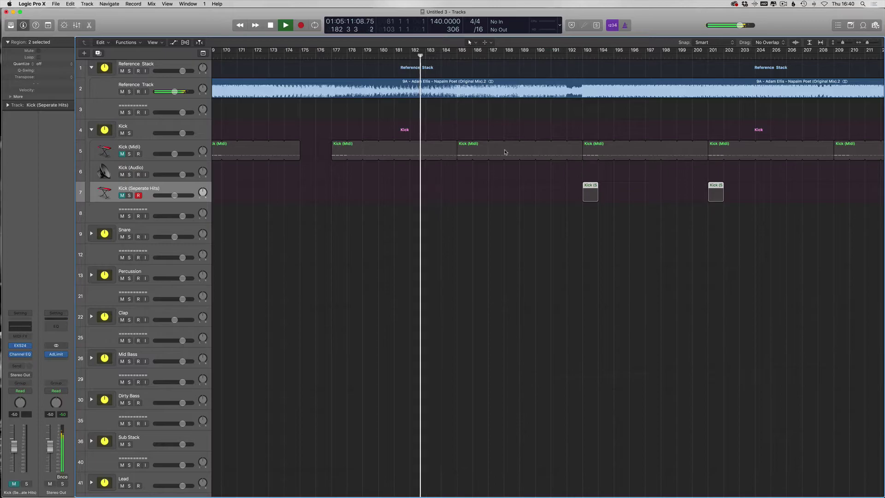
Step: Delete the Kick (Midi) region that starts at bar 177
scroll(530, 153, up, 1)
click(445, 156)
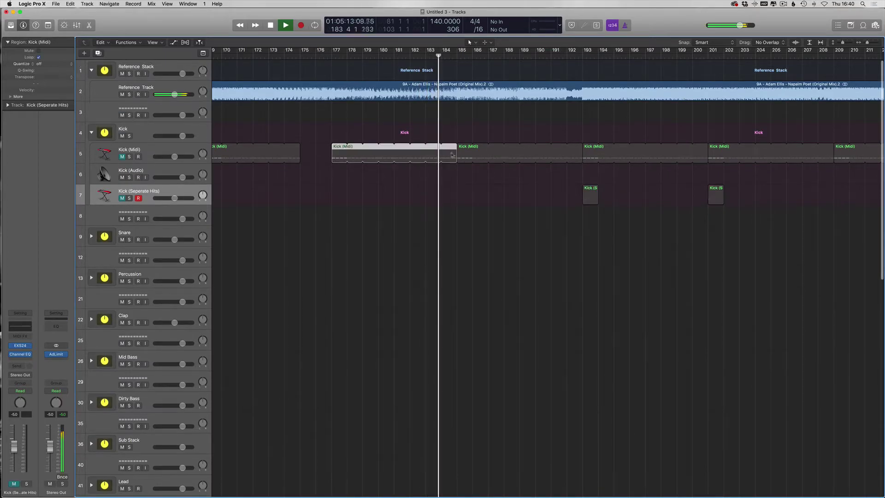
key(BackSpace)
Step: Play from around bar 177 and move the two separate hits from bars 193 and 201 to bars 177 and 185
key(super+Left)
click(382, 62)
drag(528, 182, 628, 185)
drag(550, 194, 403, 192)
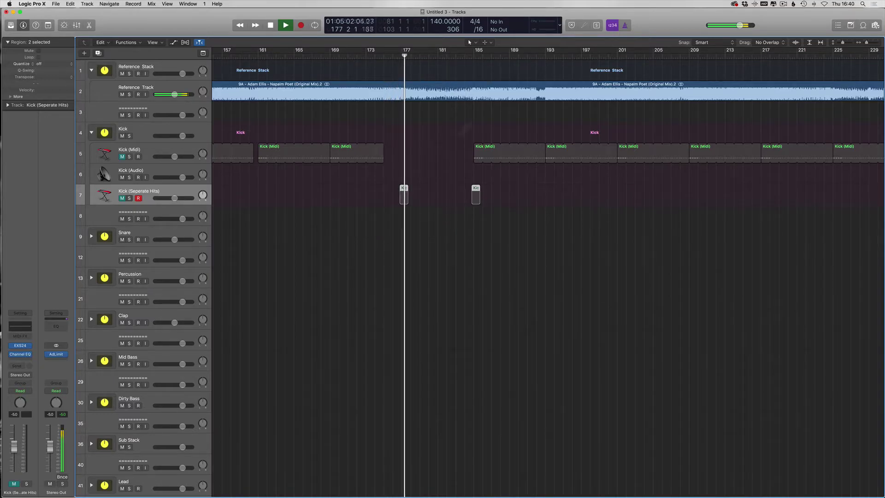
Step: Delete the Kick (Midi) region at bar 185 and play the reference into bar 193
click(479, 154)
key(BackSpace)
click(533, 60)
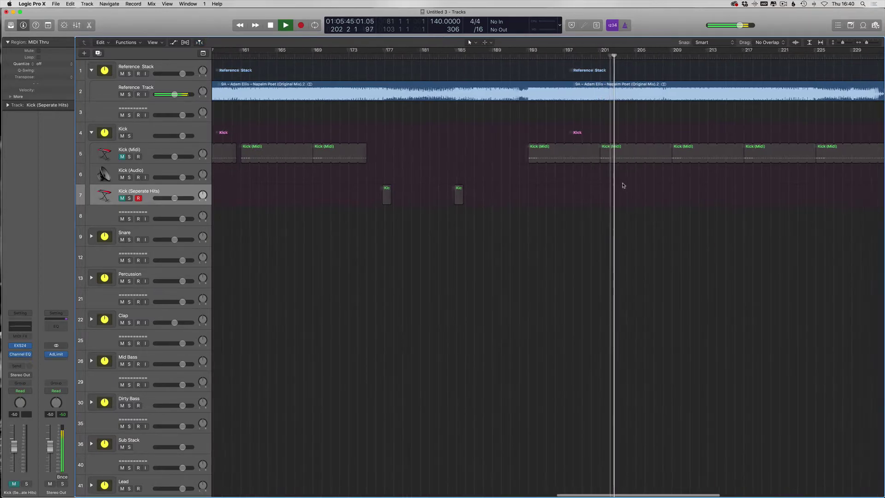
Step: Shorten the Kick (Midi) loops starting at bars 201 and 217 so they end at bars 208 and 224
scroll(625, 183, up, 5)
drag(706, 154, 688, 158)
scroll(645, 193, right, 10)
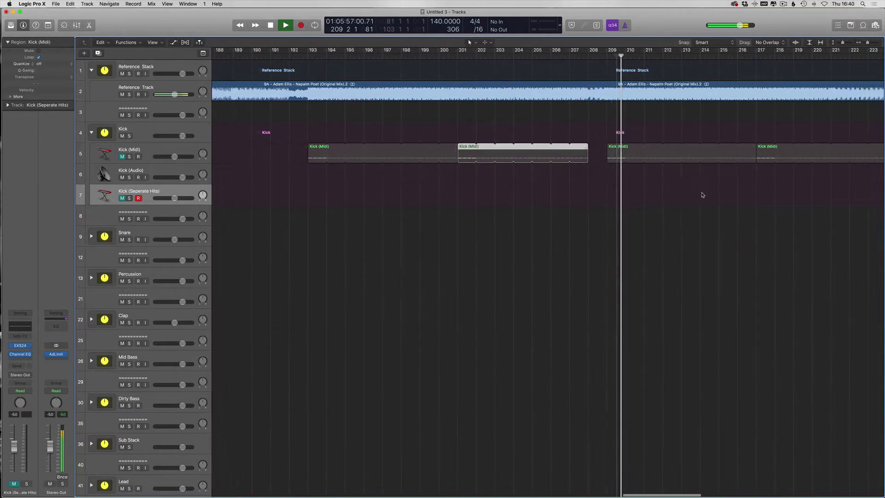
click(588, 213)
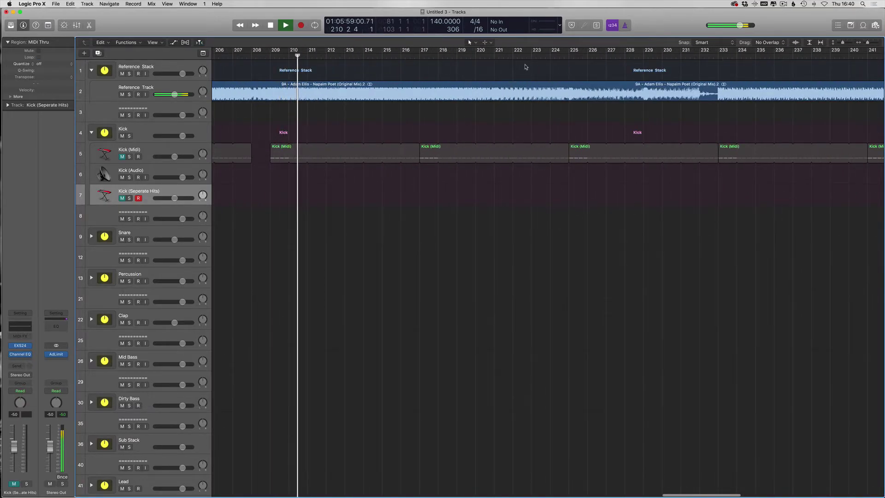
drag(568, 157, 549, 156)
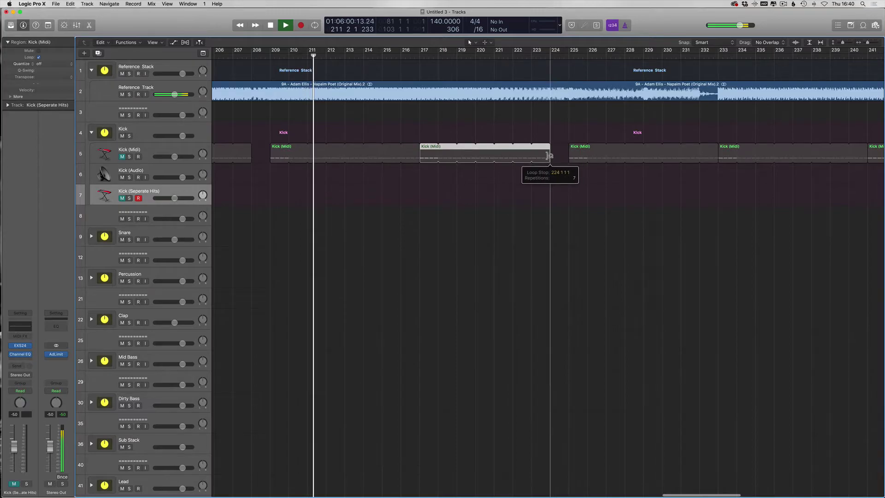
Step: Play from bar 223, delete the Kick (Midi) region at bar 225, and place a one-bar separate hit there
click(534, 55)
scroll(573, 165, down, 5)
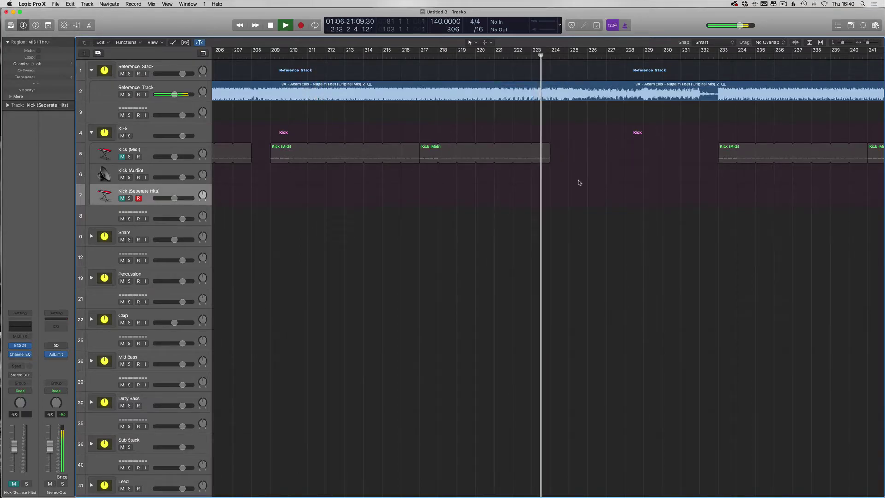
click(297, 193)
click(340, 193)
scroll(558, 194, up, 2)
click(557, 193)
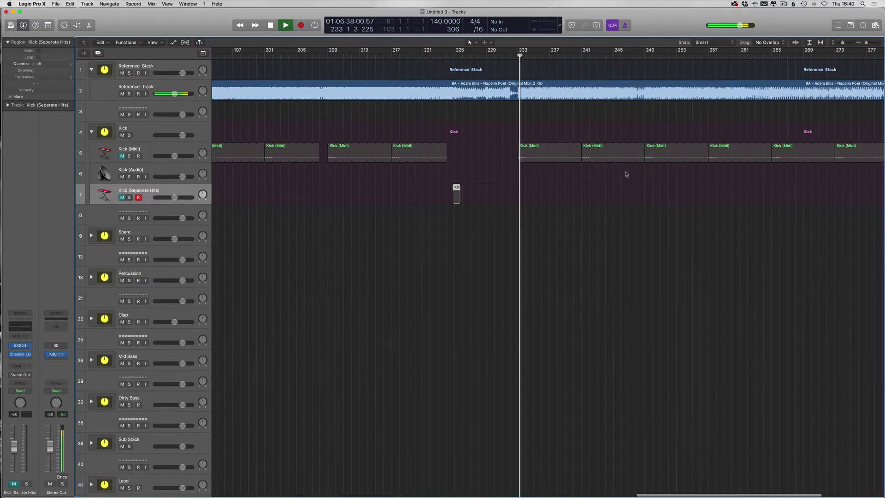
Step: Shorten the Kick (Midi) loops ahead of bars 249, 265 and 281 to leave short gaps at the reference's breaks
mouse_move(644, 153)
mouse_down()
mouse_move(624, 159)
mouse_move(660, 159)
mouse_up()
scroll(723, 170, left, 3)
scroll(651, 207, left, 5)
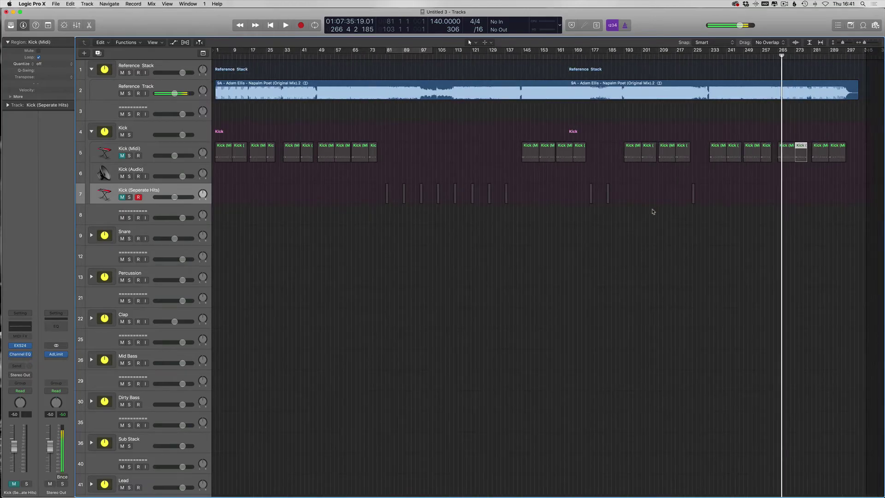
Step: Stop playback, return to bar 1, and select the separate hits followed by all Kick (Midi) regions to review the layout
key(space)
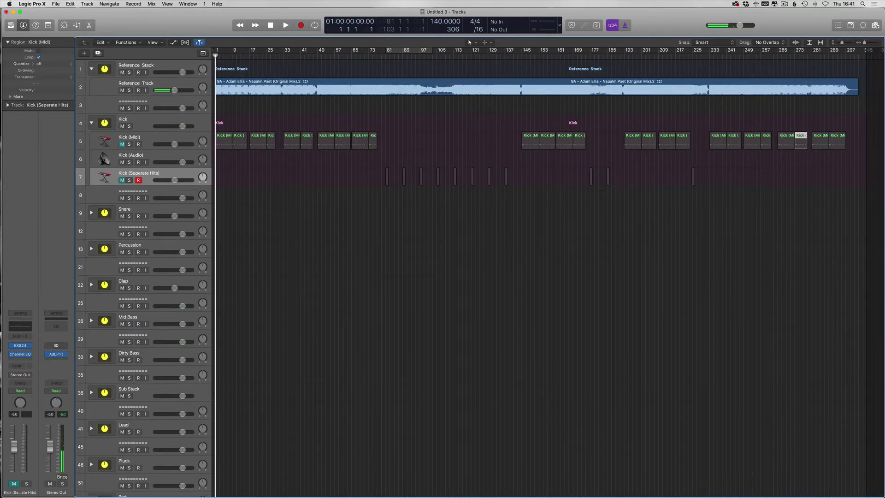
drag(722, 188, 369, 174)
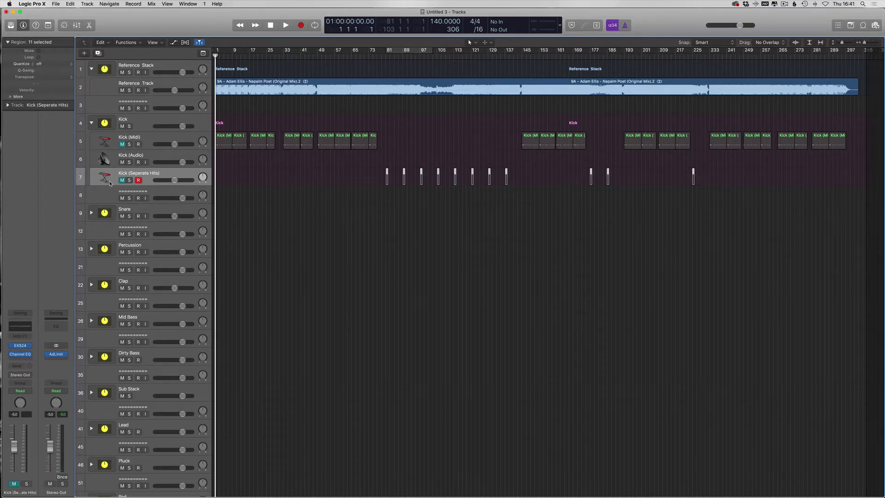
click(145, 138)
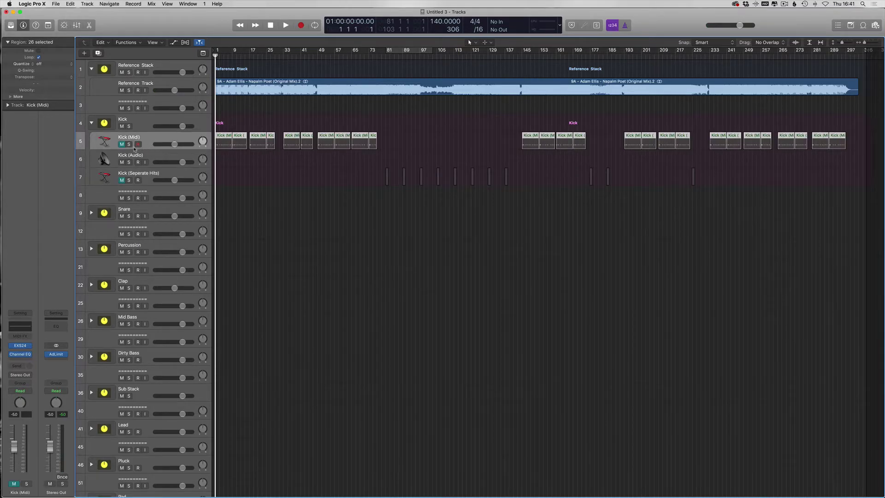
Step: Delete the reference song's audio from the Reference Track
drag(863, 121, 216, 147)
click(253, 89)
key(Delete)
Step: Delete the Kick (Midi) region that starts at bar 49
scroll(385, 132, up, 4)
scroll(385, 131, down, 3)
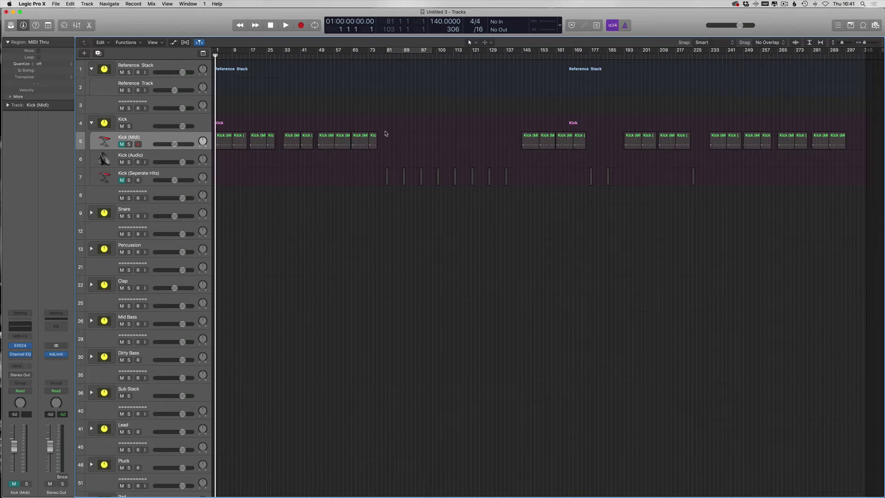
scroll(386, 134, up, 5)
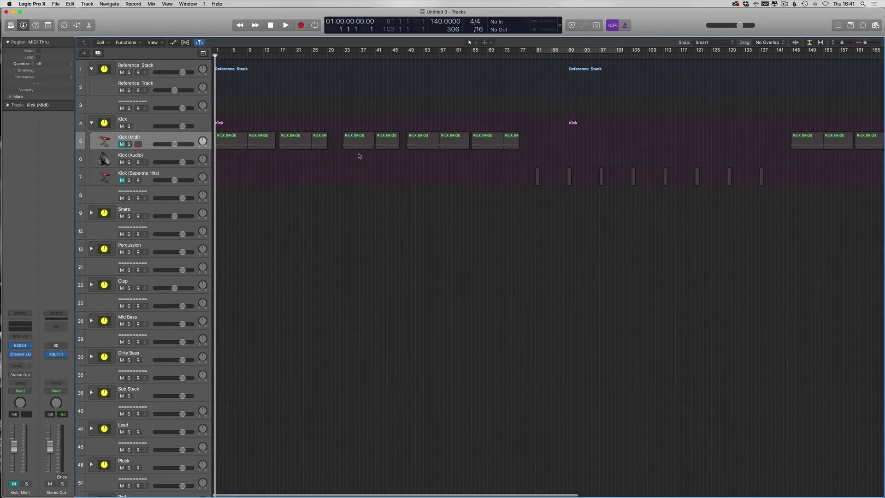
scroll(365, 154, right, 5)
click(449, 135)
key(Delete)
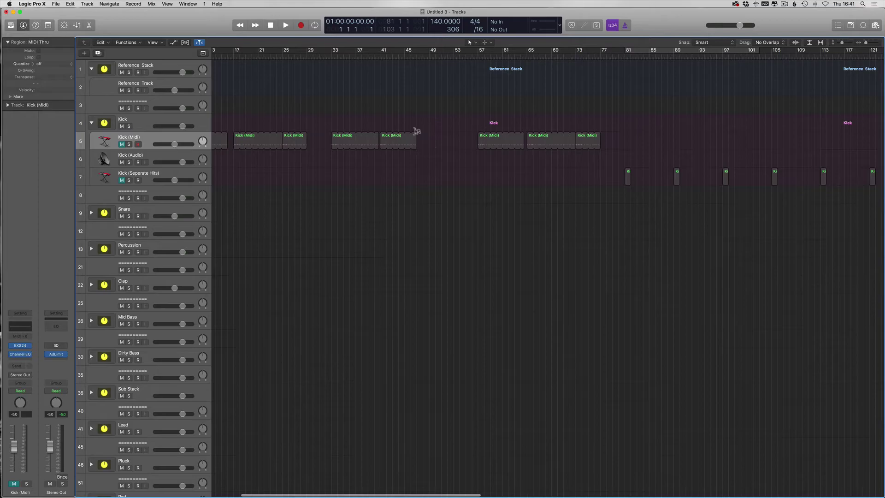
Step: Extend the Kick (Midi) loops at bars 41 and 73 to bars 49 and 81, and move the bar 81 separate hit to bar 49
drag(412, 141, 428, 141)
drag(627, 176, 432, 177)
scroll(507, 157, right, 3)
drag(555, 139, 577, 144)
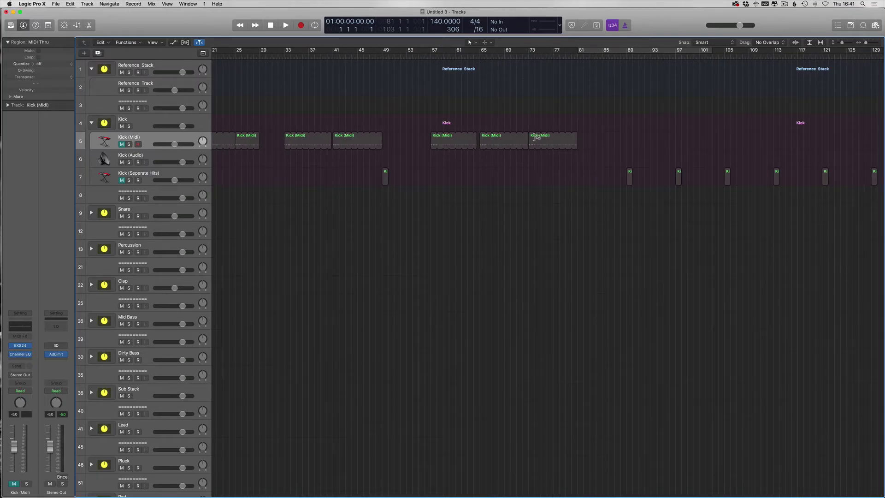
Step: Delete the Kick (Midi) region at bar 57 and copy the bar 49 separate hit to bar 57
click(432, 141)
key(Delete)
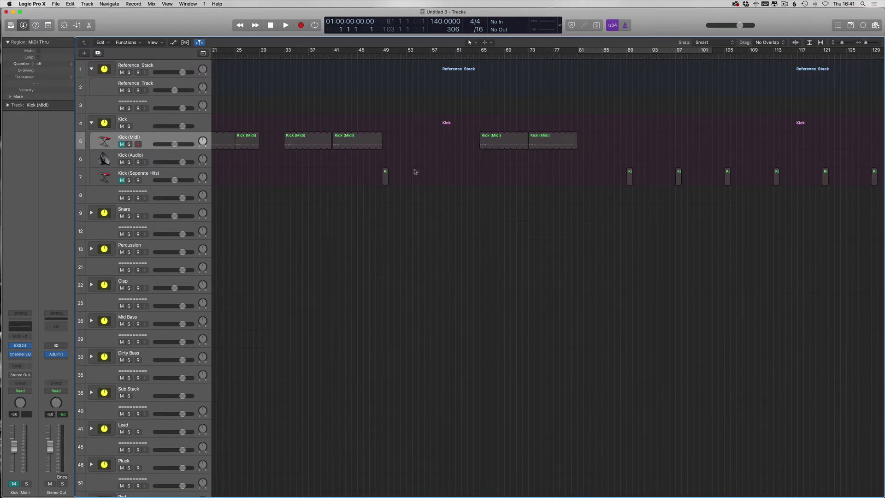
drag(386, 176, 436, 179)
Step: Continue the Kick (Midi) pattern with eight-bar regions at bars 81 and 89, and remove the separate hits at bars 89 and 97
drag(596, 156, 579, 148)
drag(394, 138, 507, 191)
scroll(606, 217, right, 5)
key(super+Left)
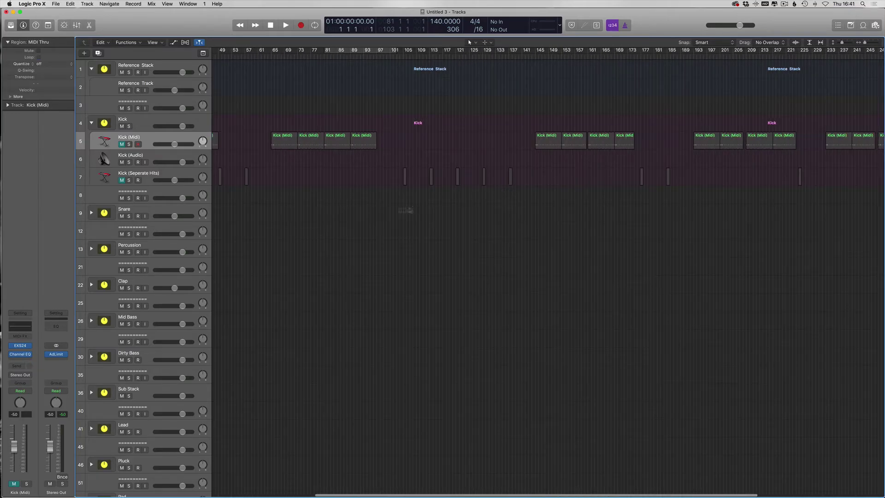
scroll(410, 209, left, 3)
key(super+Left)
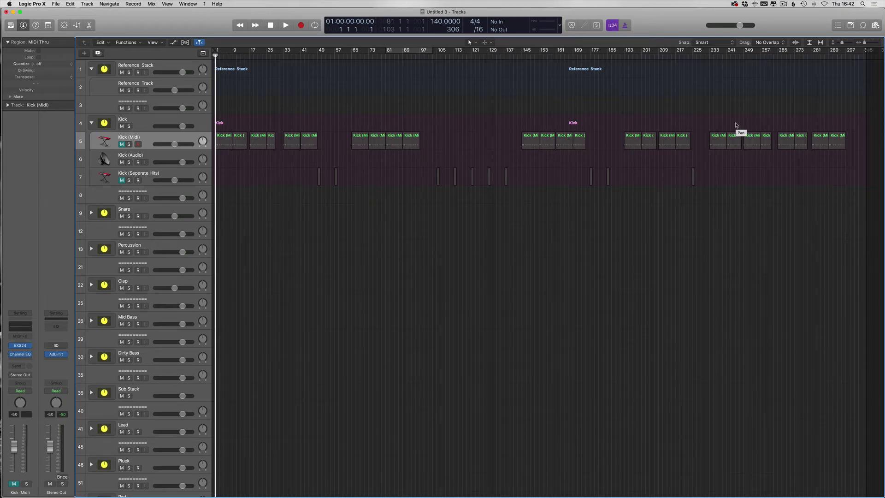
Step: Select every region on the Kick (Midi) and Kick (Seperate Hits) tracks across the whole arrangement
drag(853, 118, 216, 230)
click(250, 233)
drag(226, 127, 248, 175)
click(248, 175)
scroll(479, 151, down, 1)
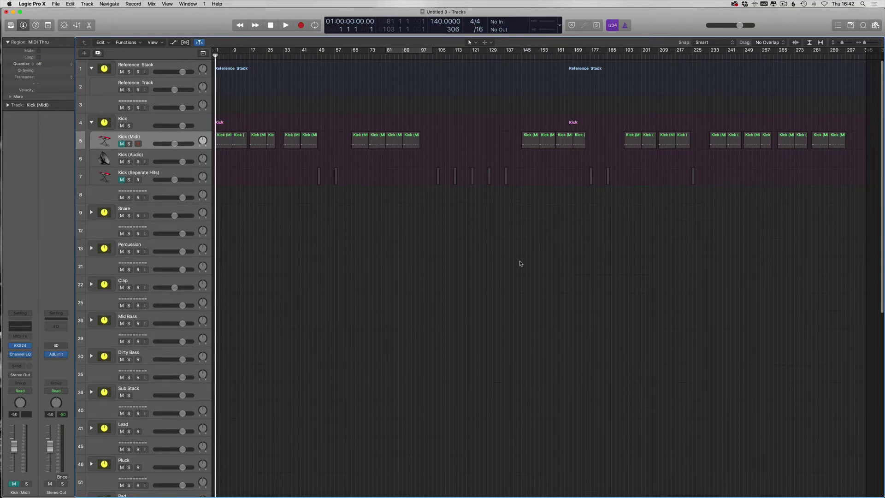
drag(860, 124, 215, 217)
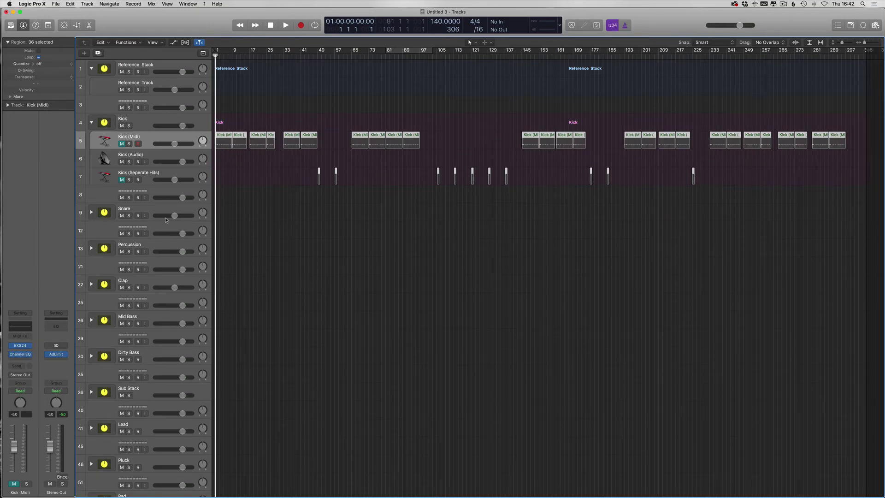